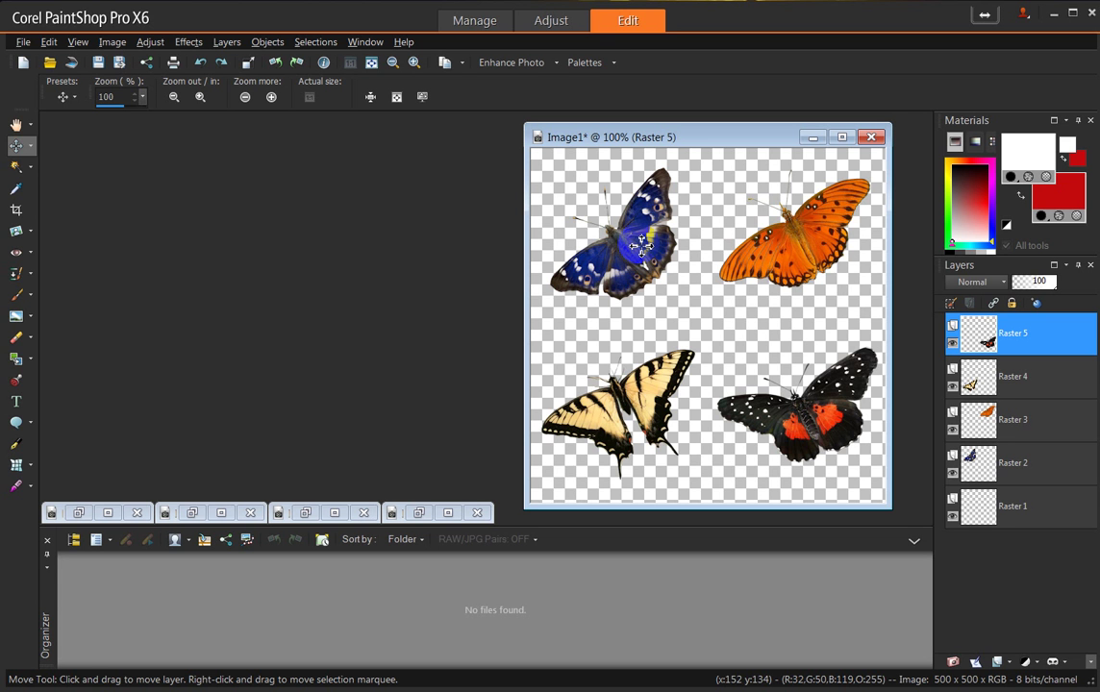
Step: Check the butterfly image's information, including its dimensions and layer count
click(602, 207)
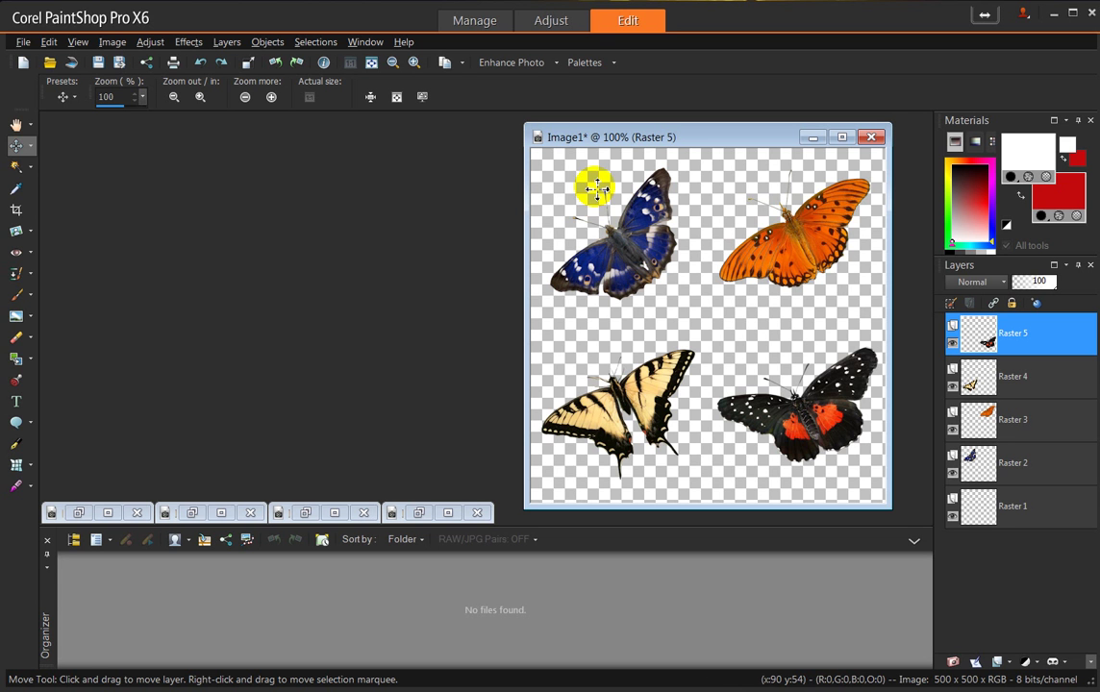
mouse_move(596, 190)
mouse_down()
mouse_move(627, 183)
mouse_move(642, 195)
mouse_up()
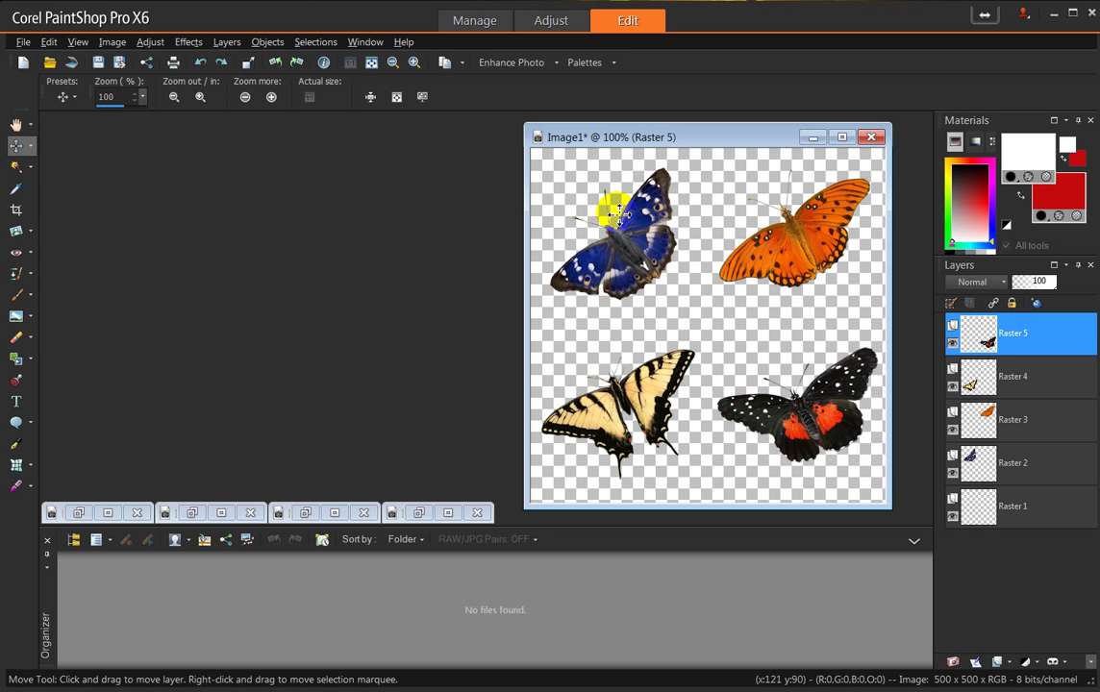
drag(735, 213, 796, 229)
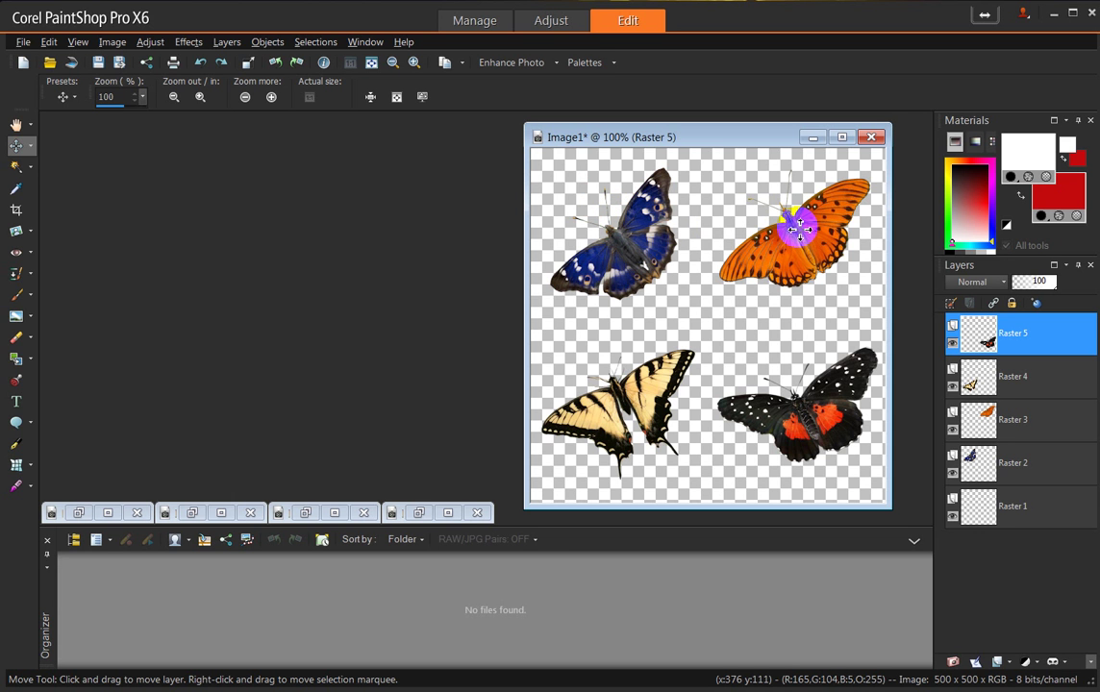
drag(796, 229, 730, 197)
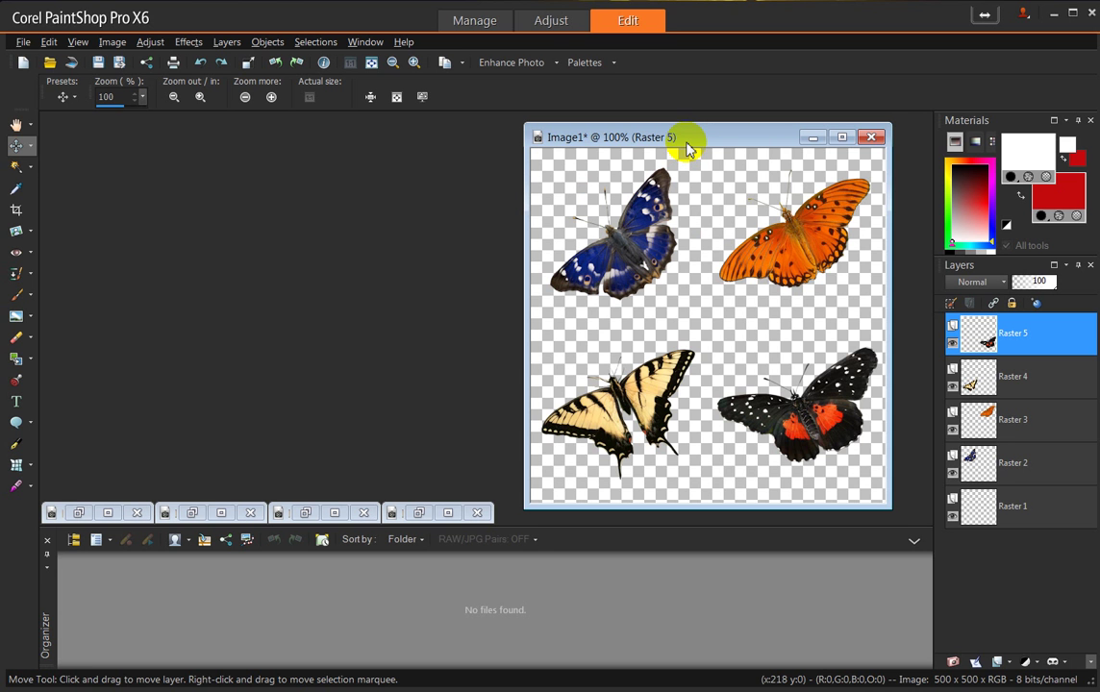
right_click(686, 142)
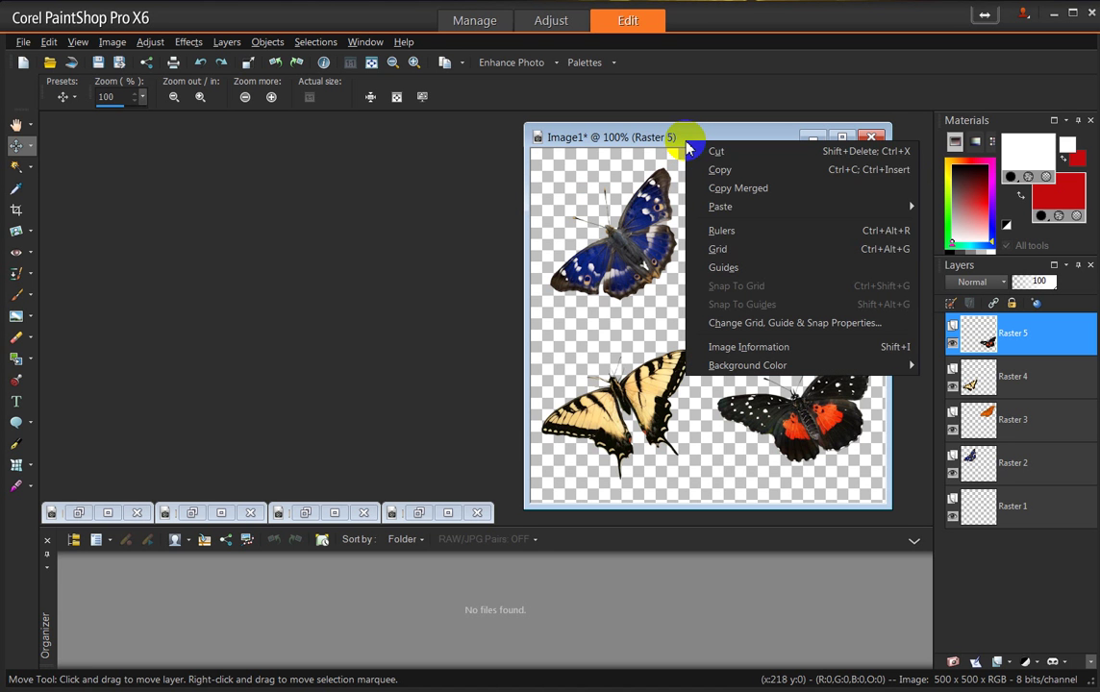
click(758, 349)
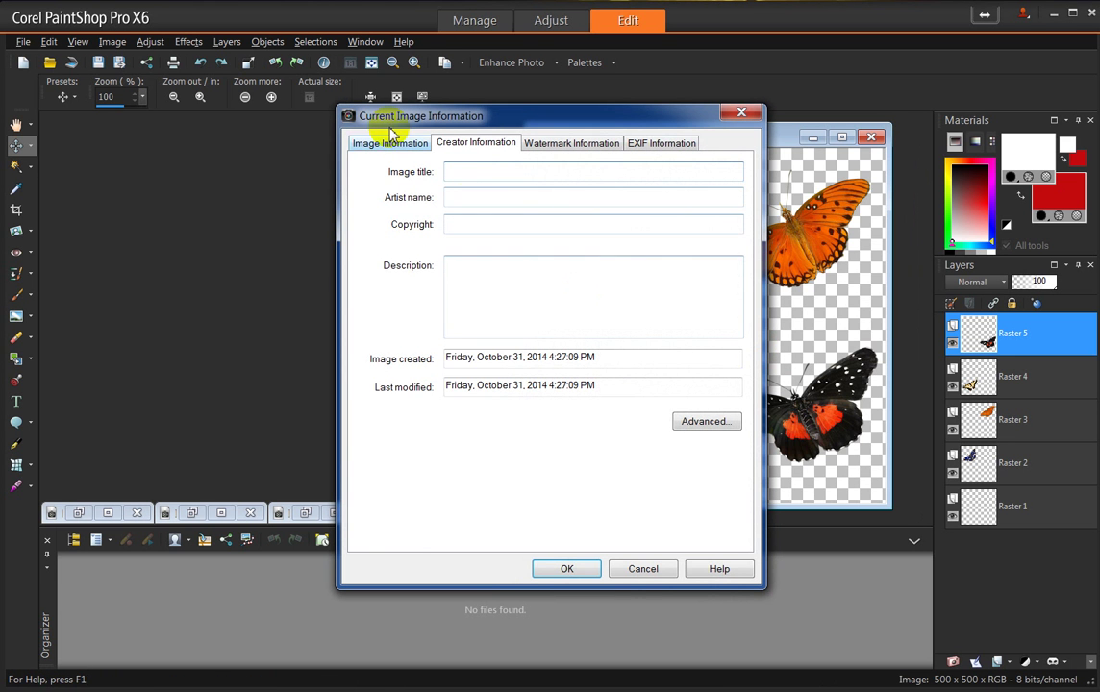
click(390, 142)
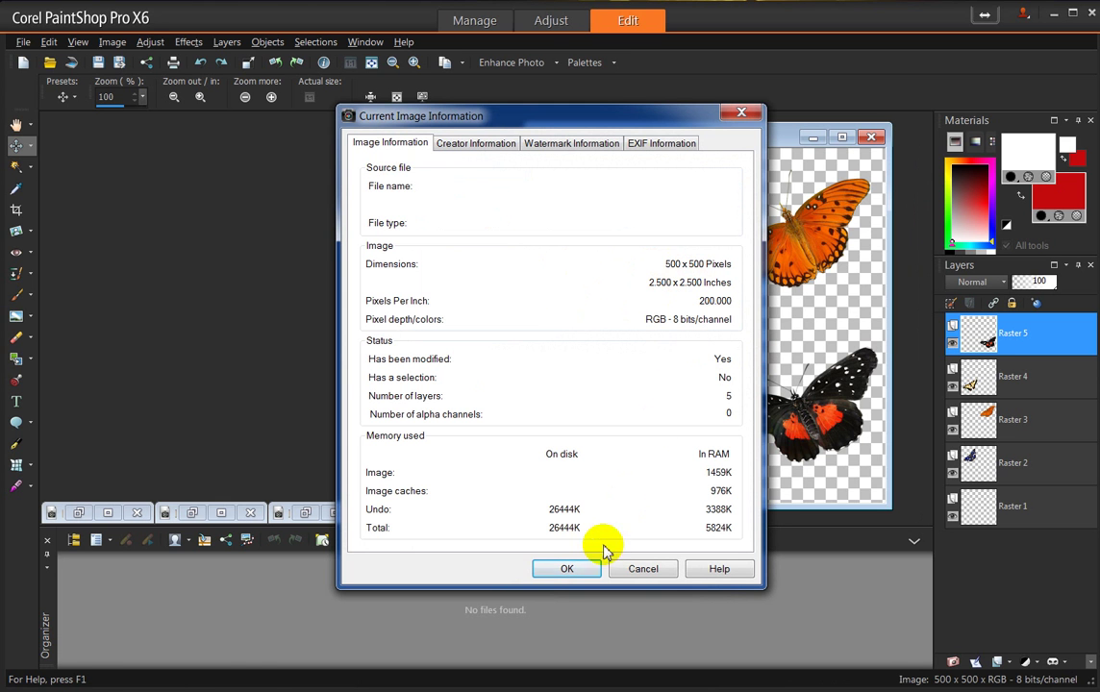
click(577, 569)
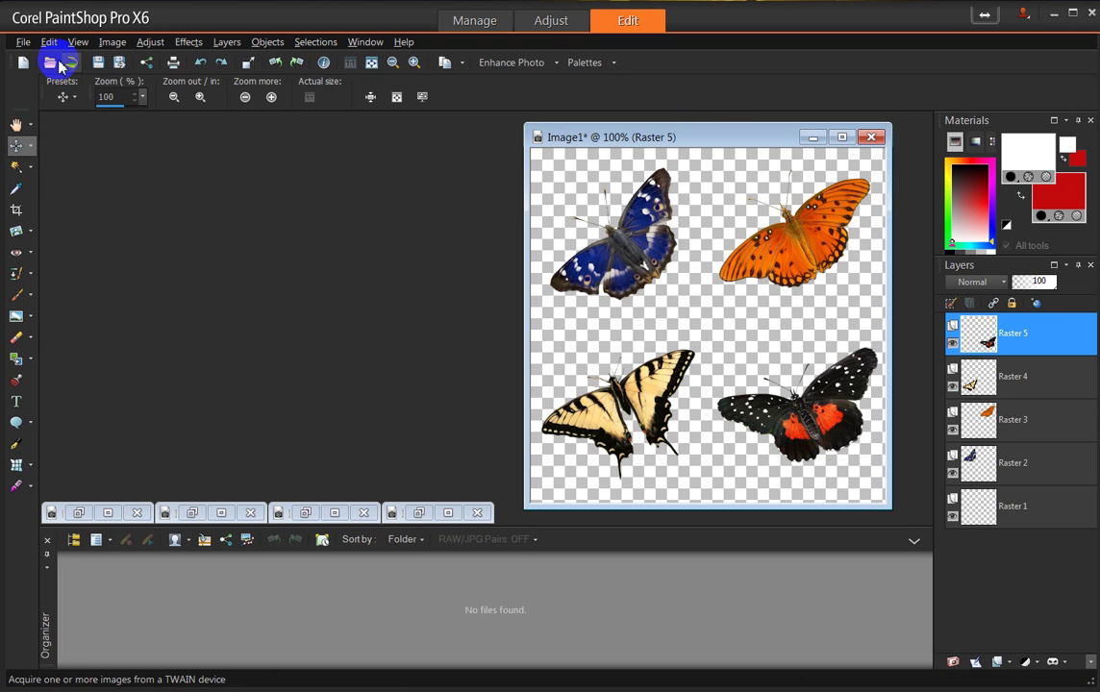
Step: Create a new 500 × 500 transparent image, Image8, and turn on the grid
click(22, 62)
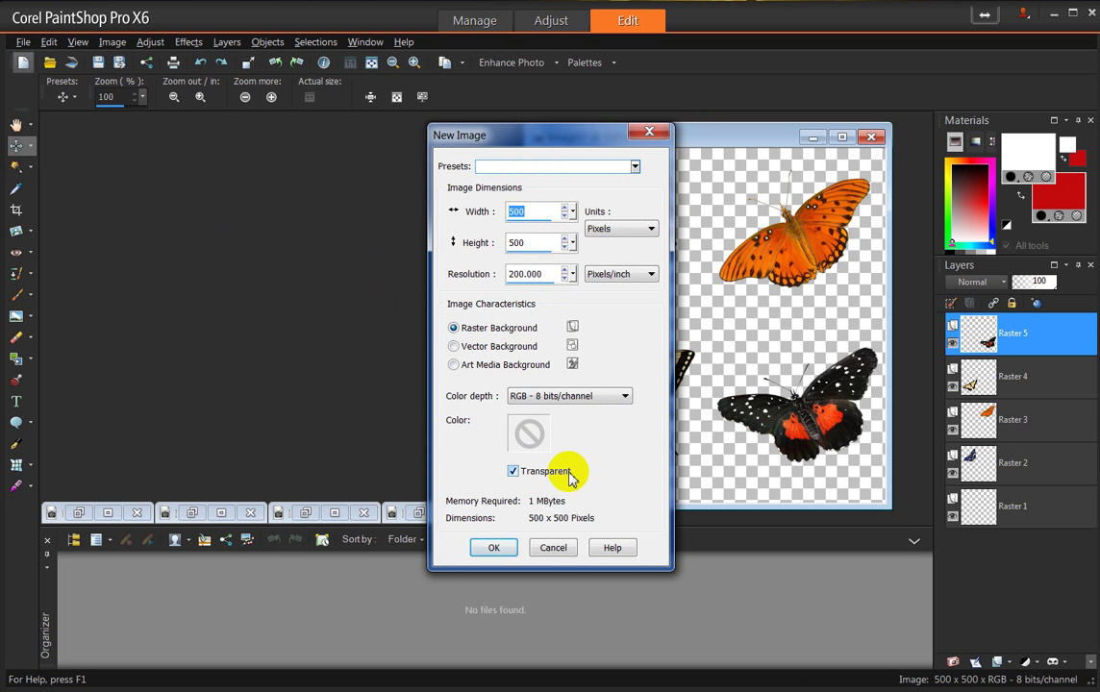
click(497, 551)
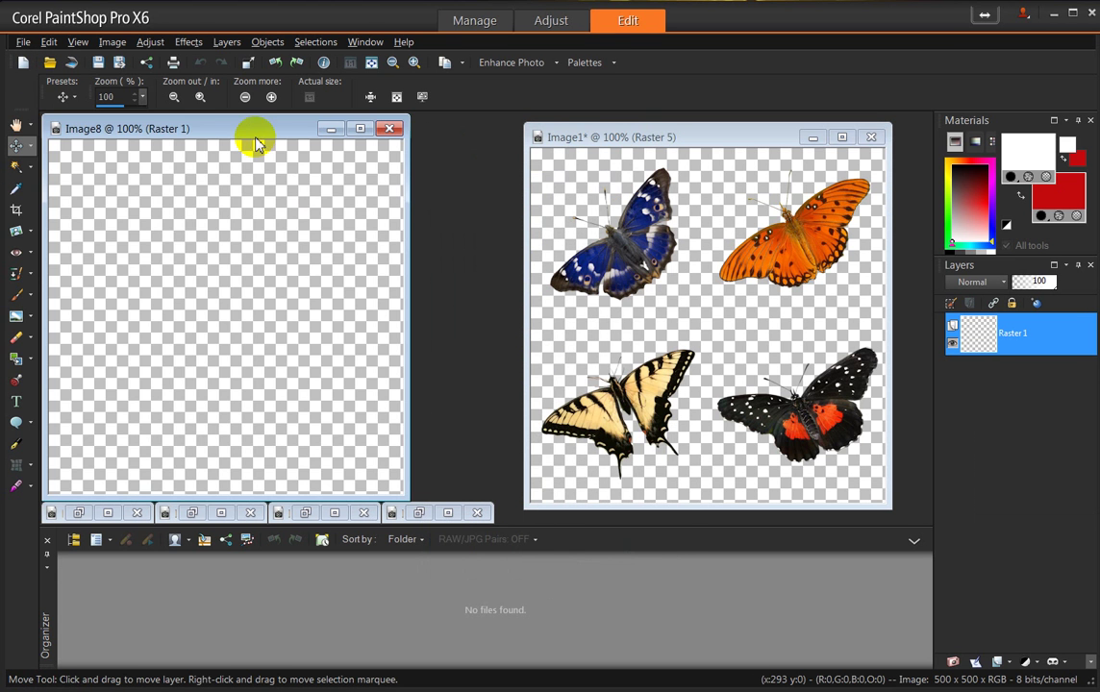
drag(255, 137, 326, 142)
click(77, 43)
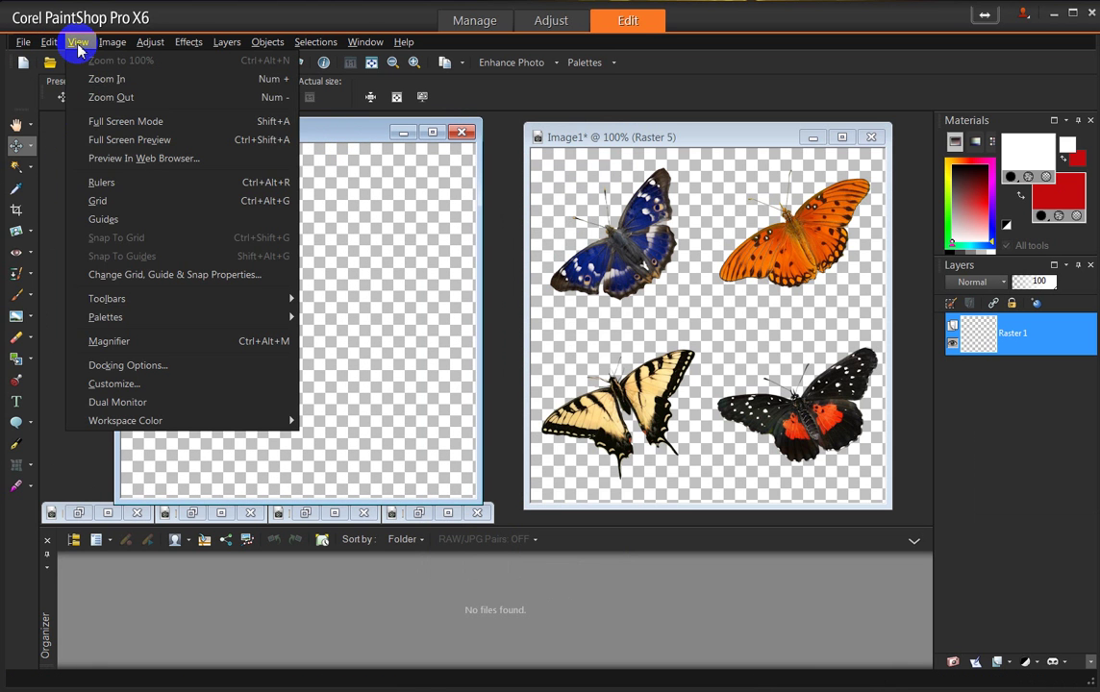
click(94, 203)
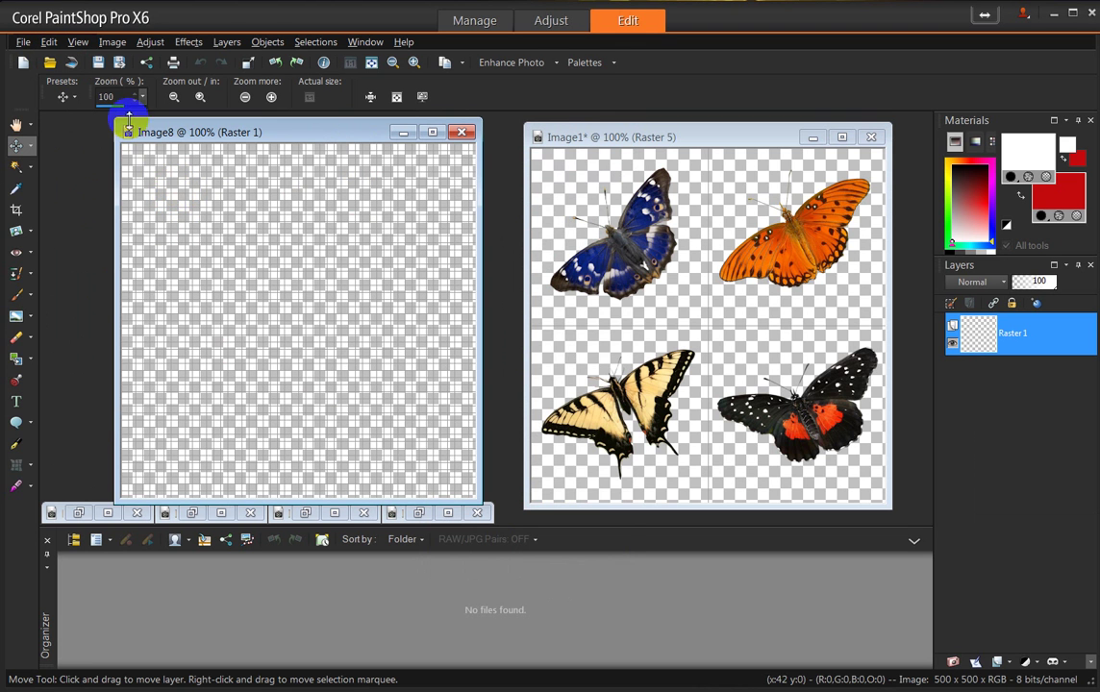
Step: Set Image8's horizontal and vertical grid spacing to 250 pixels each
click(78, 43)
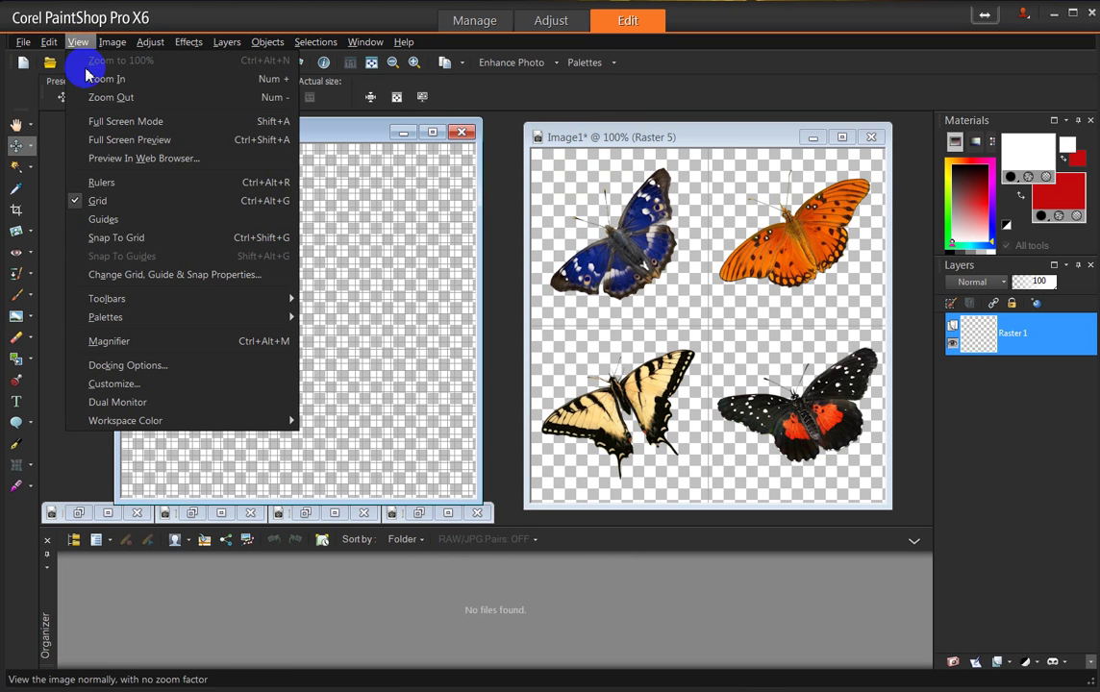
click(107, 275)
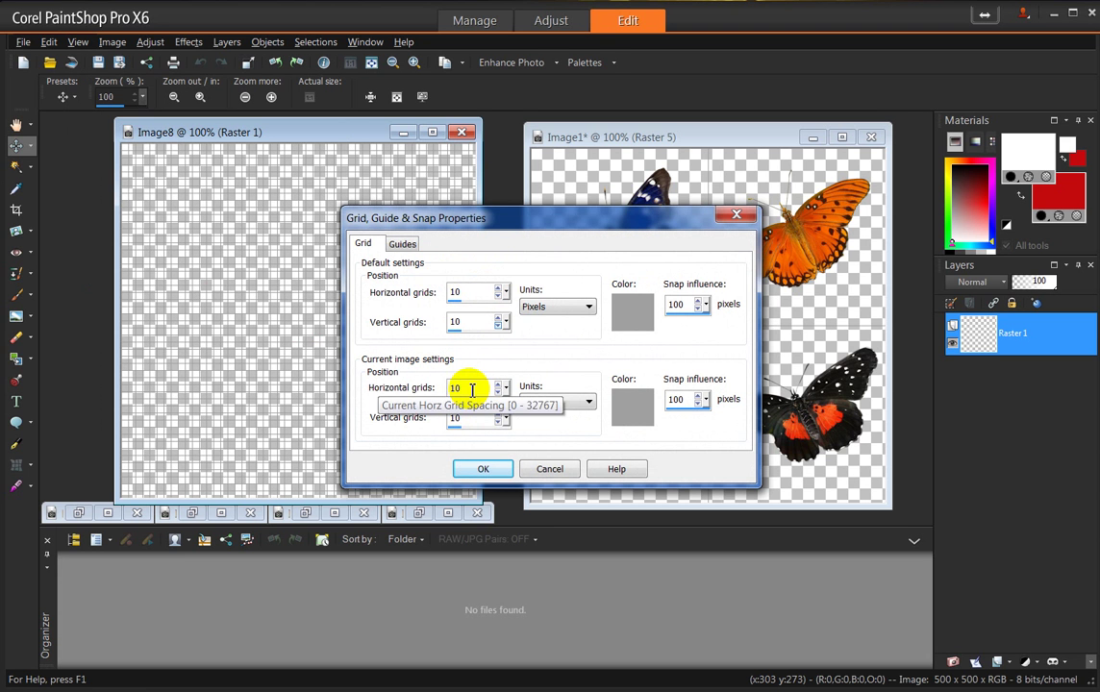
drag(462, 388, 436, 388)
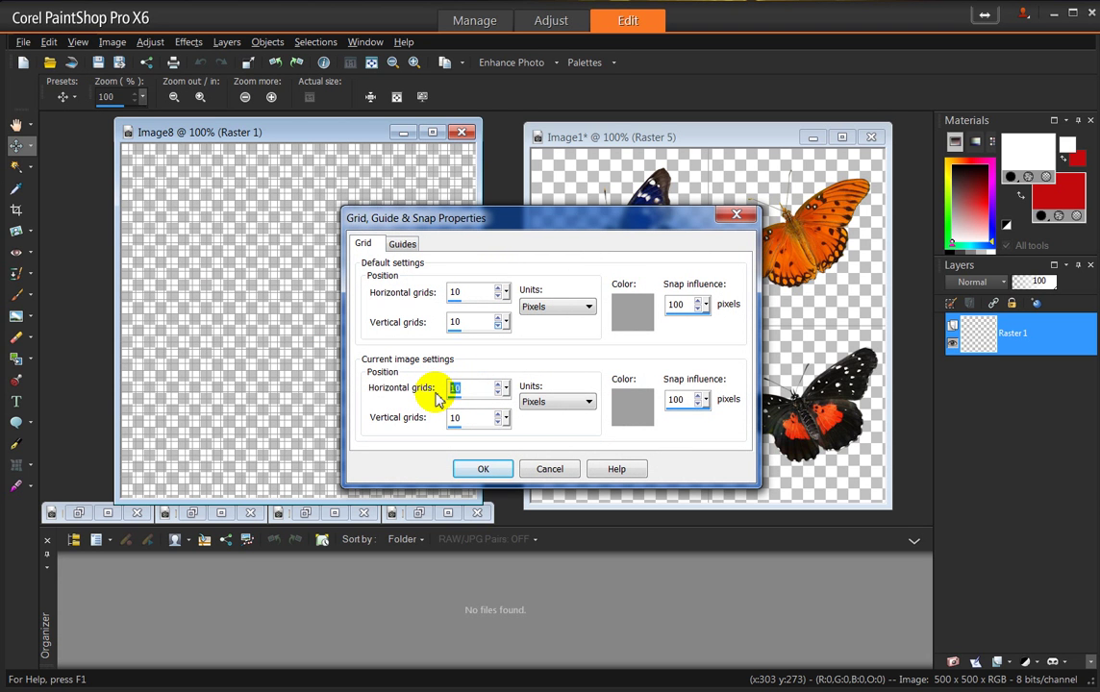
text(250)
key(Tab)
text(250)
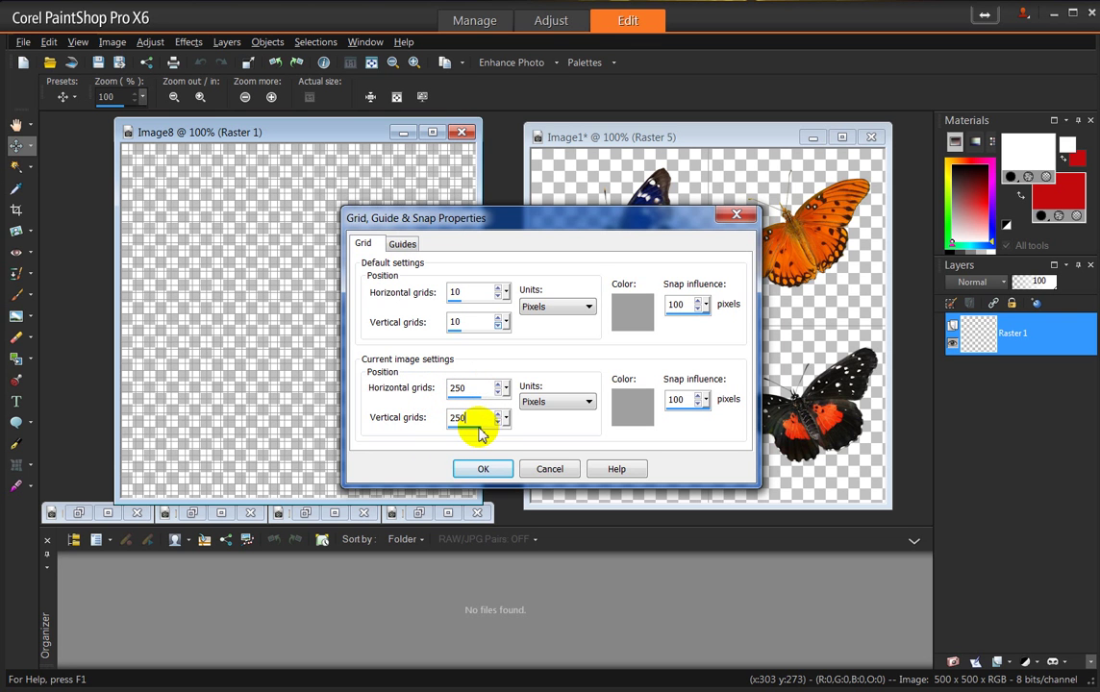
click(487, 469)
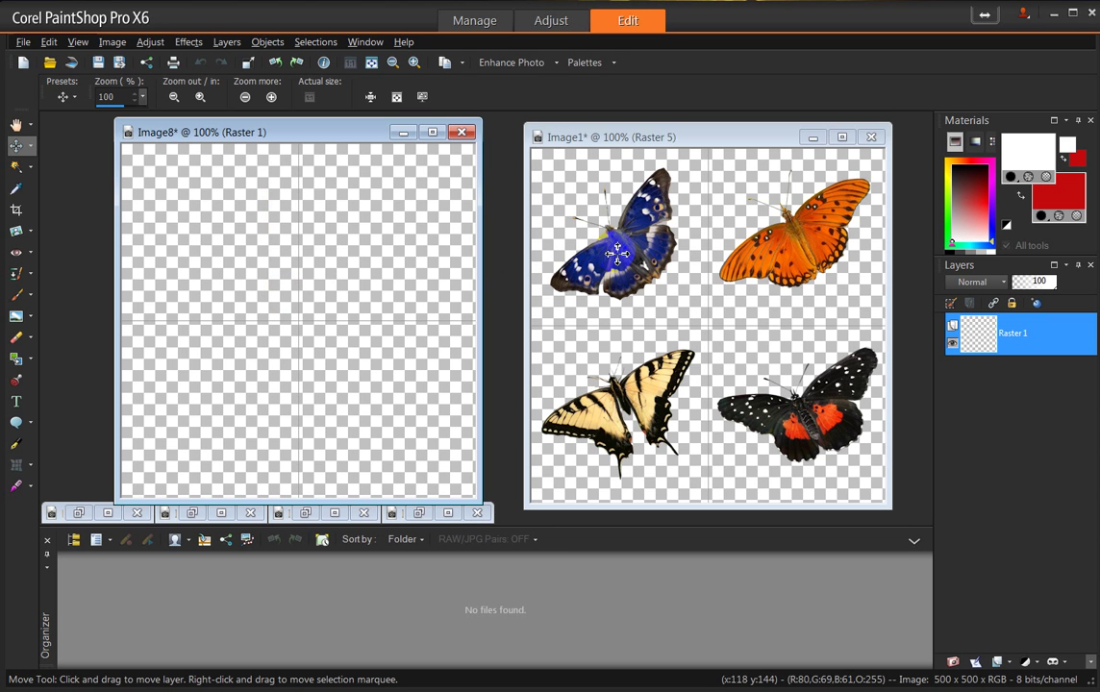
Step: Copy the blue butterfly, close its image unsaved, and paste it into Image8's upper-right quarter
click(824, 252)
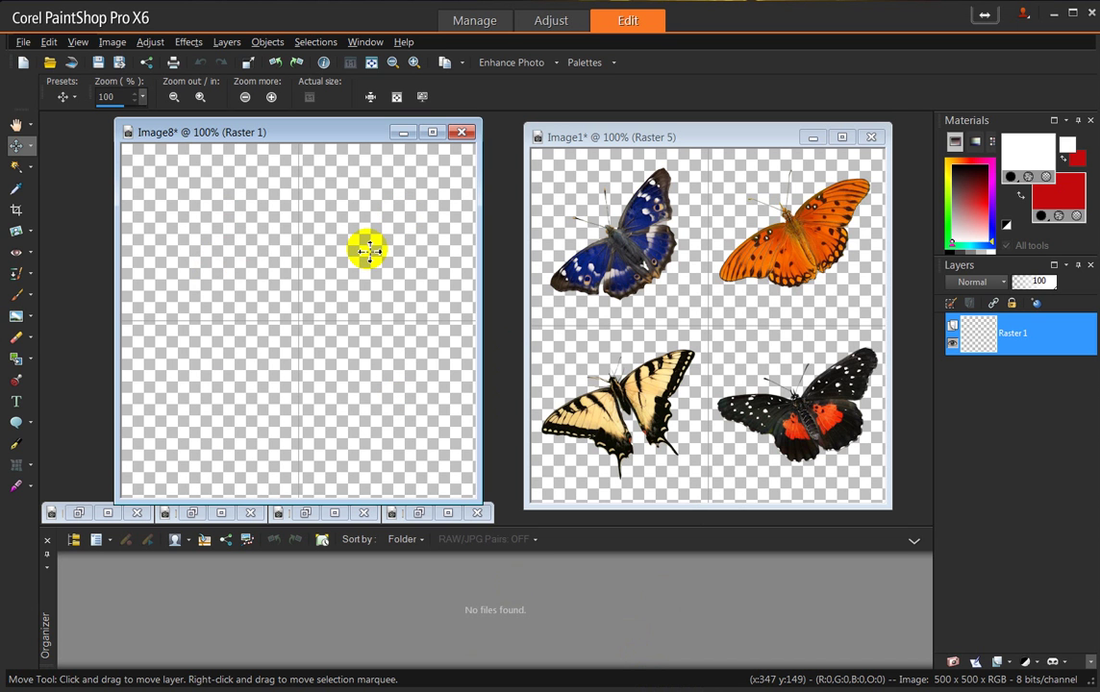
click(192, 510)
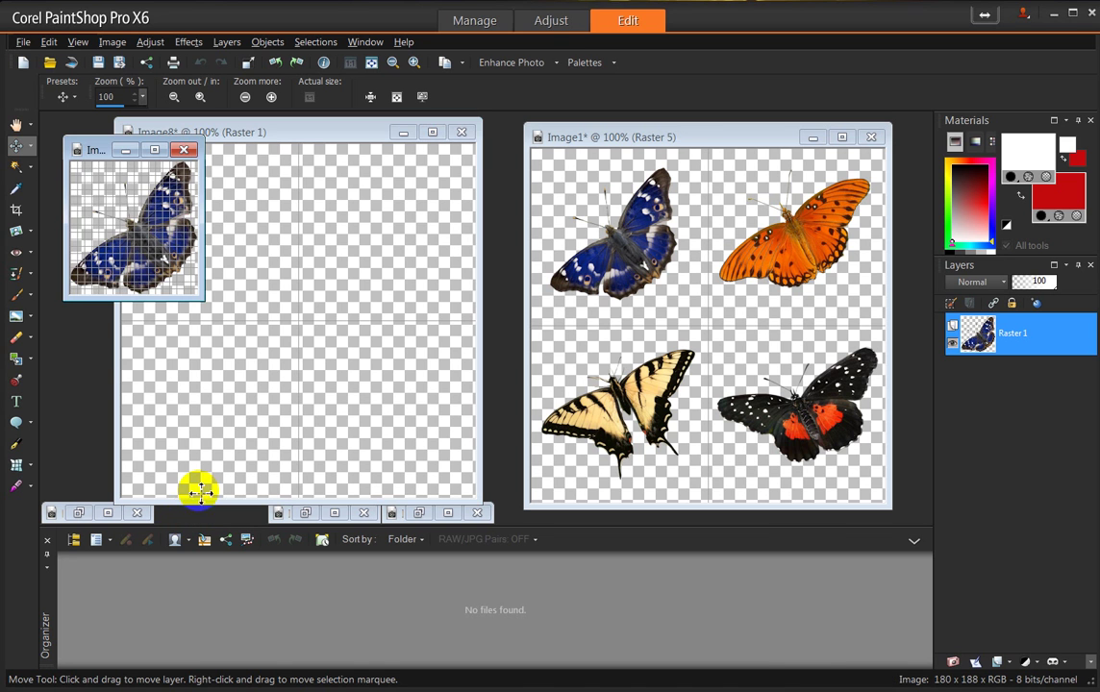
click(90, 151)
click(115, 170)
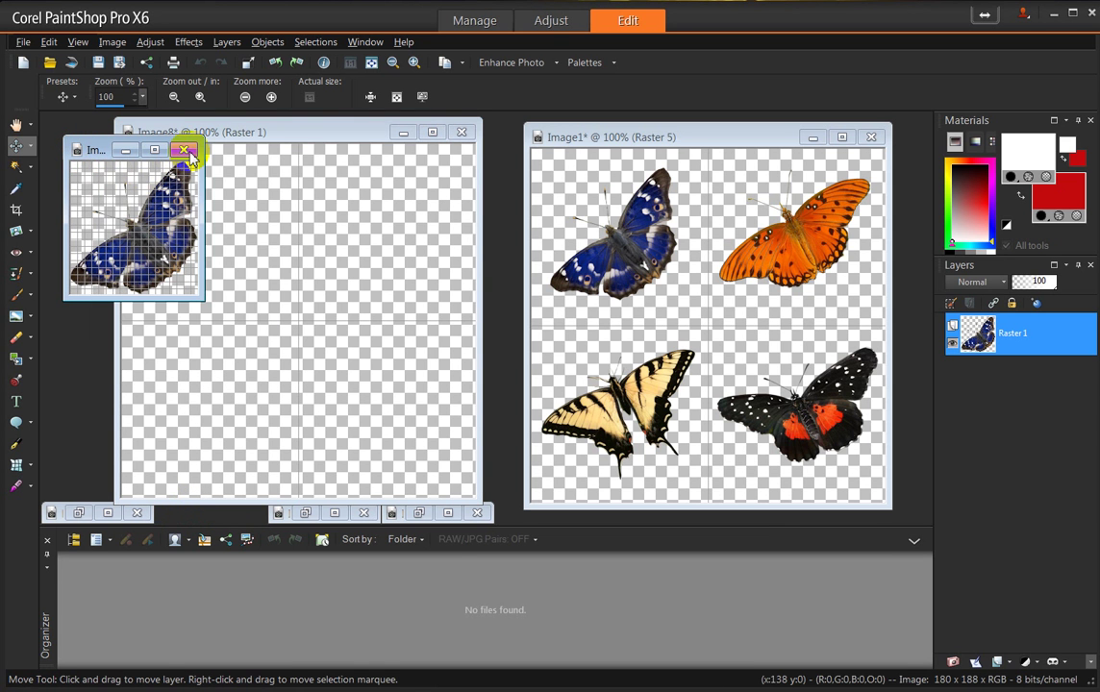
click(185, 150)
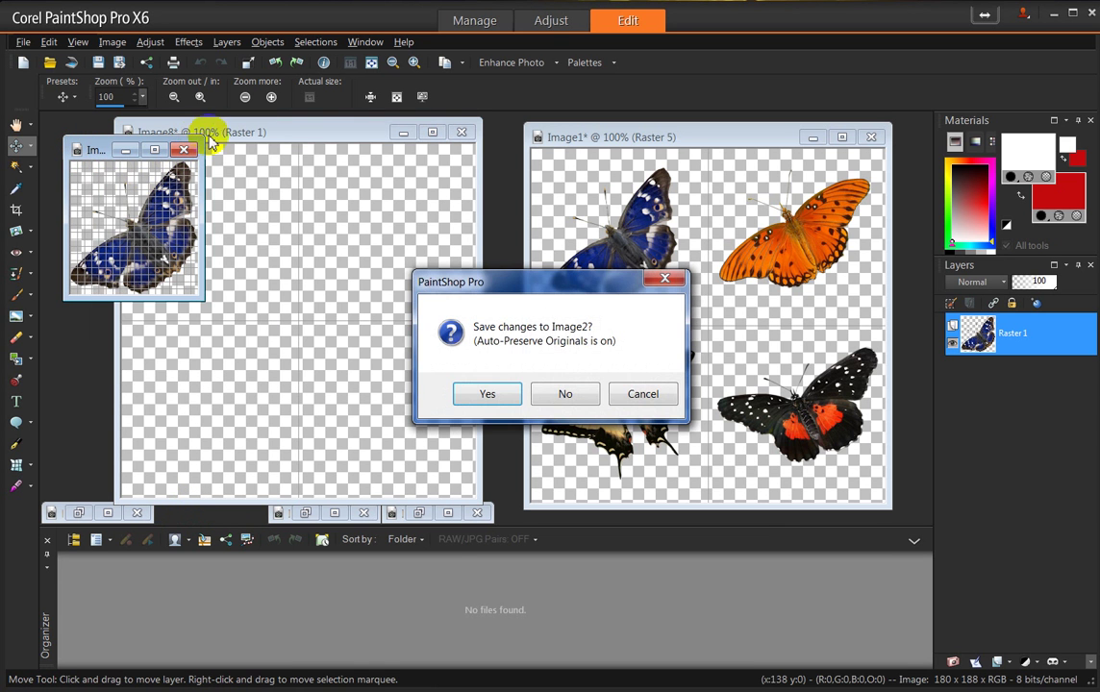
click(565, 393)
right_click(308, 132)
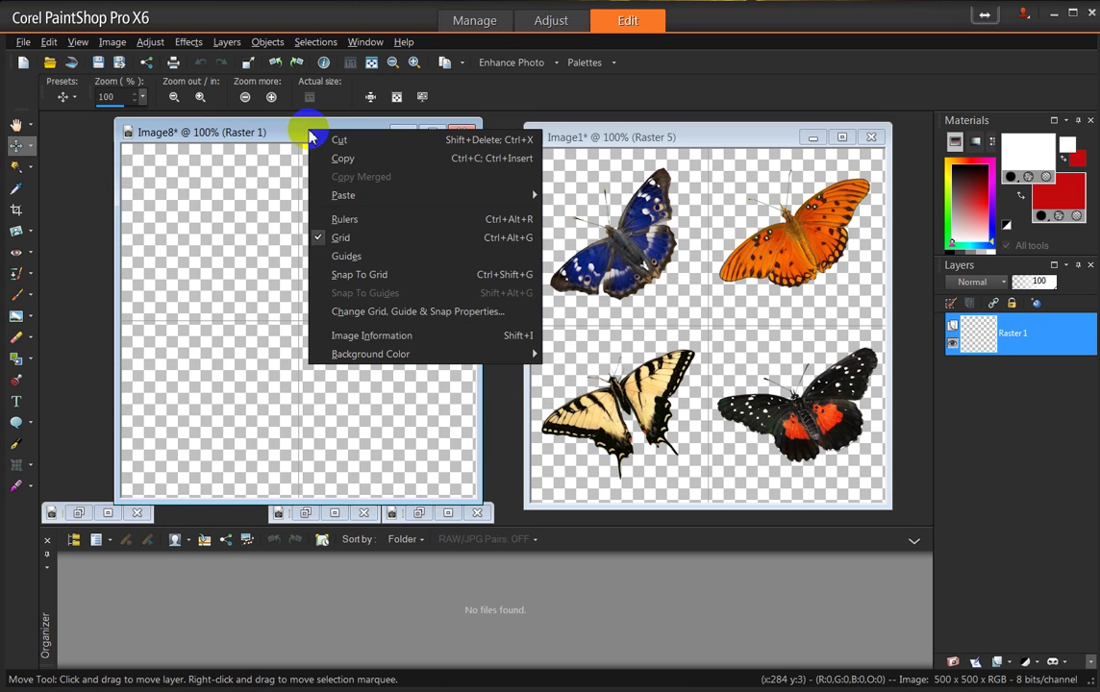
mouse_move(365, 199)
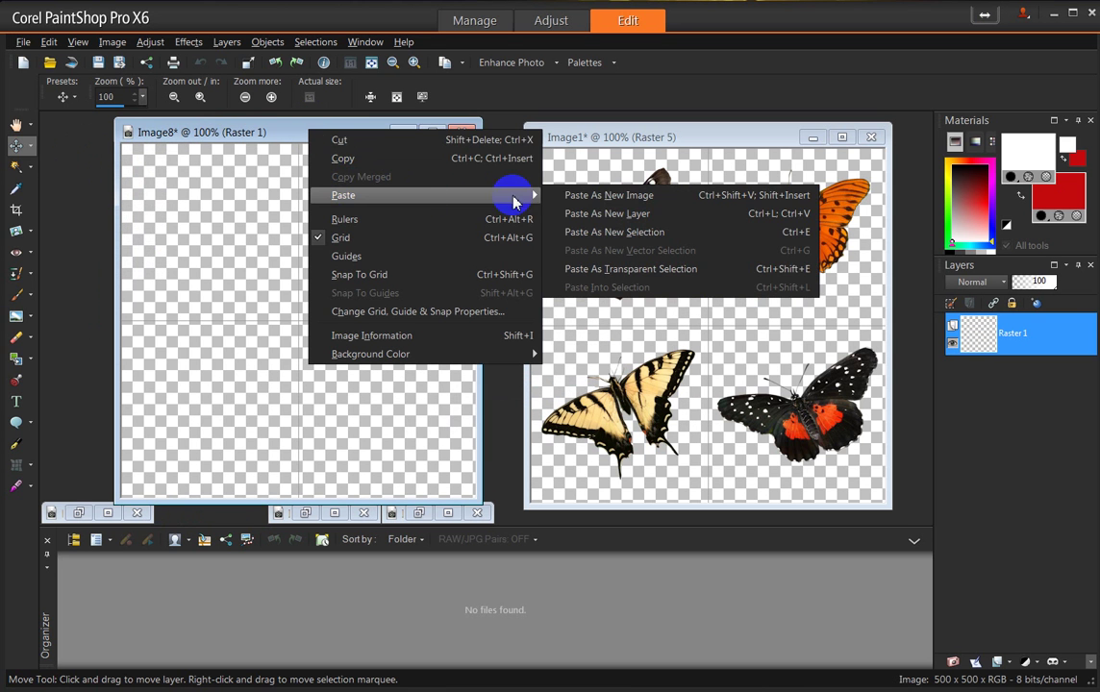
click(570, 215)
drag(364, 304, 430, 206)
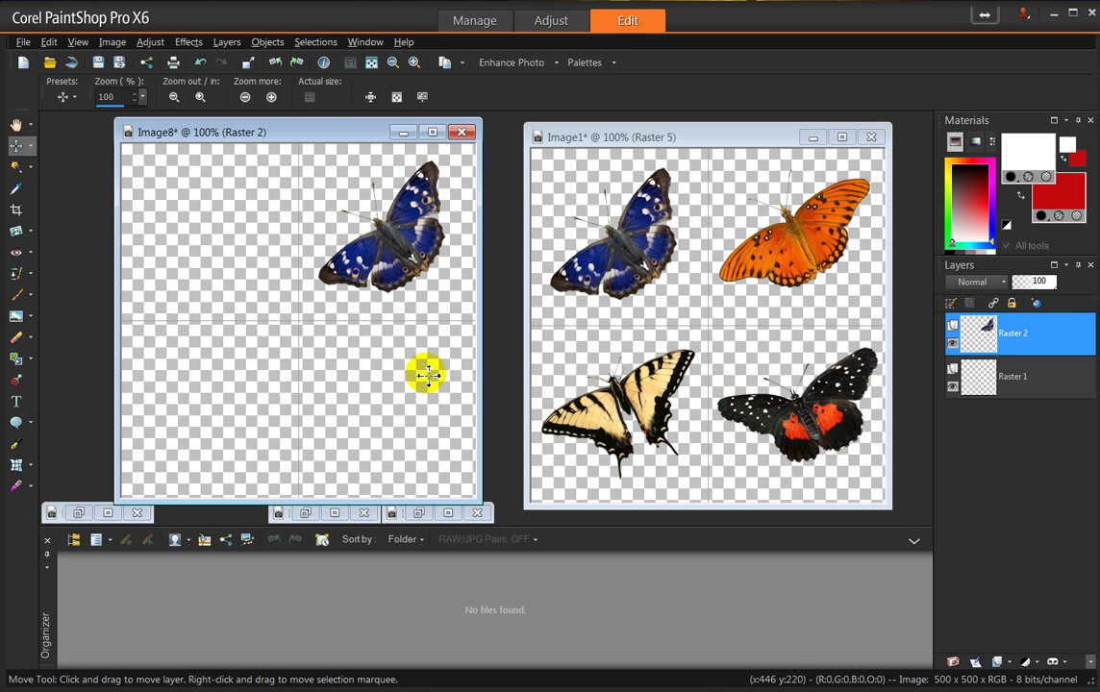
Step: Paste the yellow striped butterfly into Image8 as a new layer in the lower-right quarter
click(303, 512)
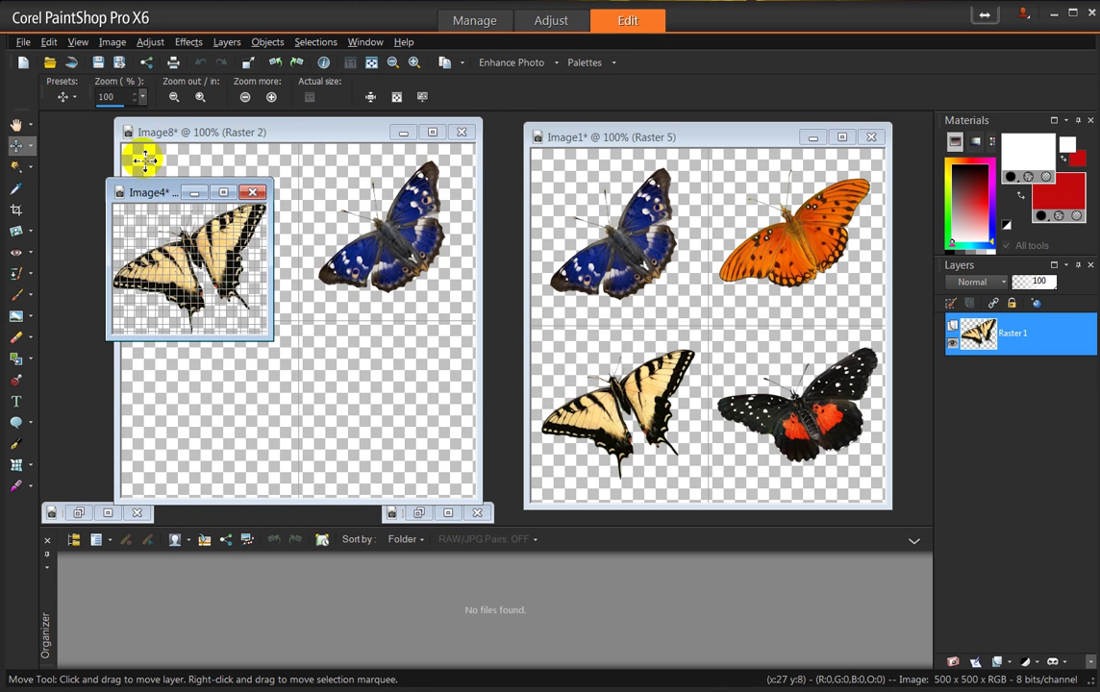
right_click(144, 183)
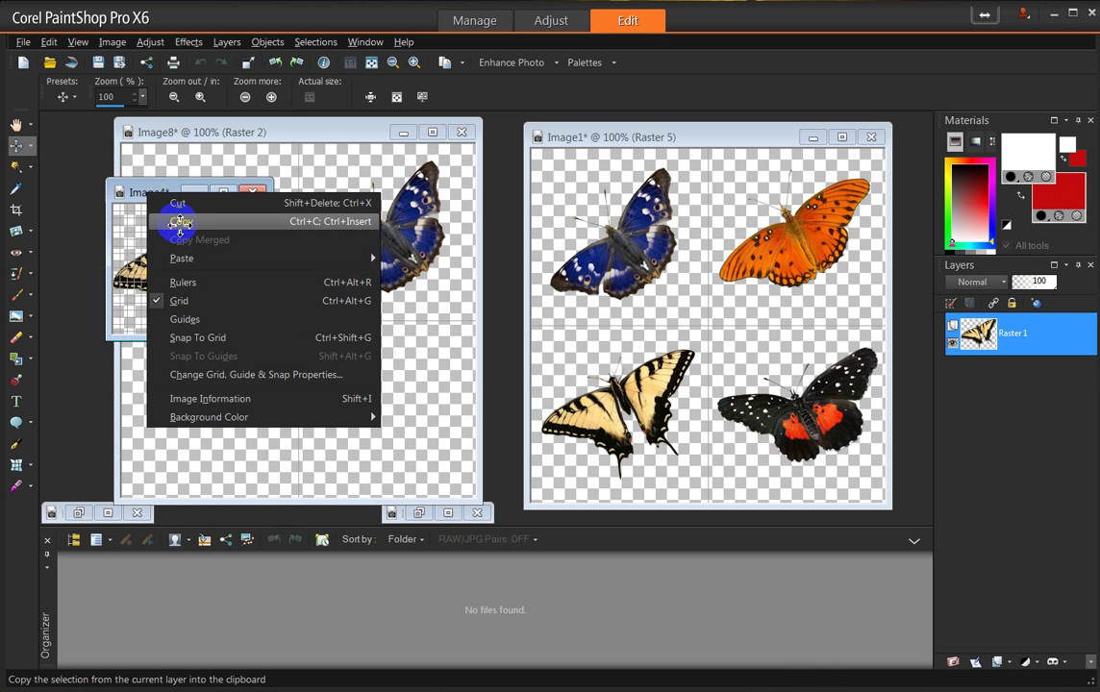
click(198, 211)
click(196, 193)
right_click(190, 130)
mouse_move(324, 198)
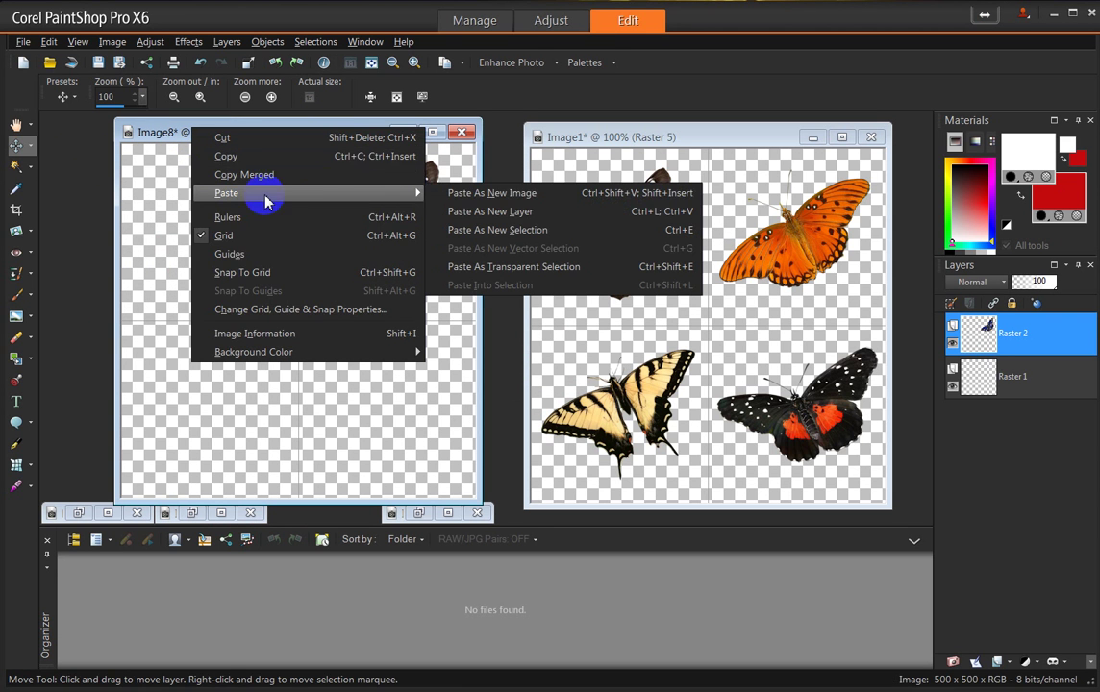
click(434, 211)
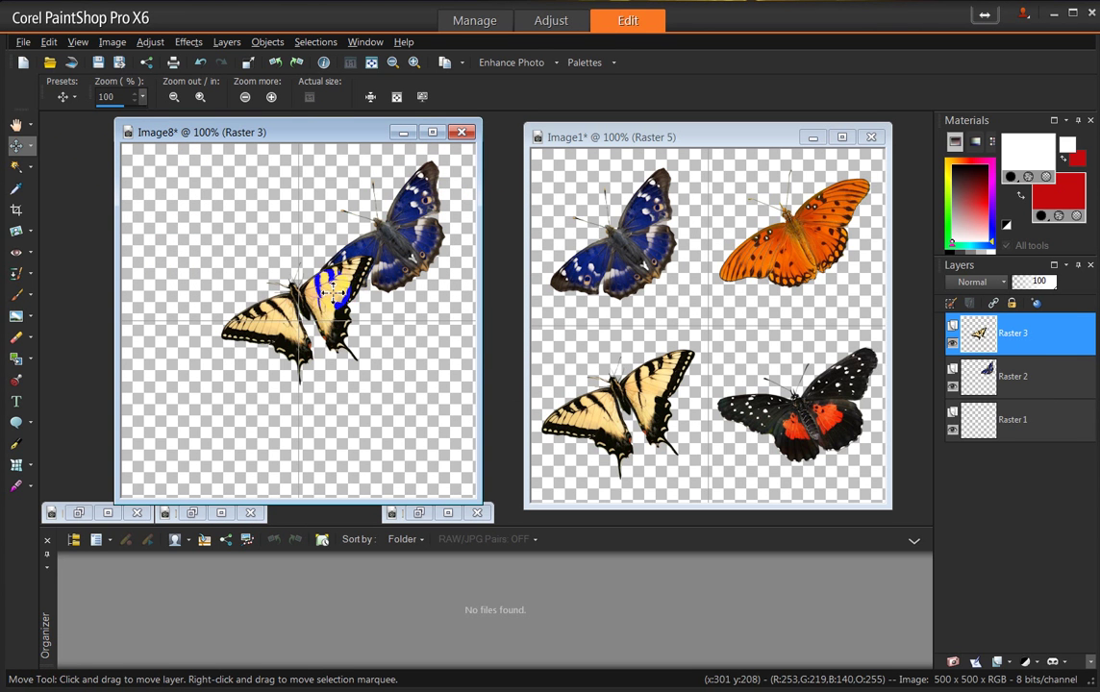
drag(330, 290, 418, 376)
Step: Paste the black butterfly into Image8's lower-left quarter and bring back the BrightOrange image
click(418, 513)
right_click(176, 215)
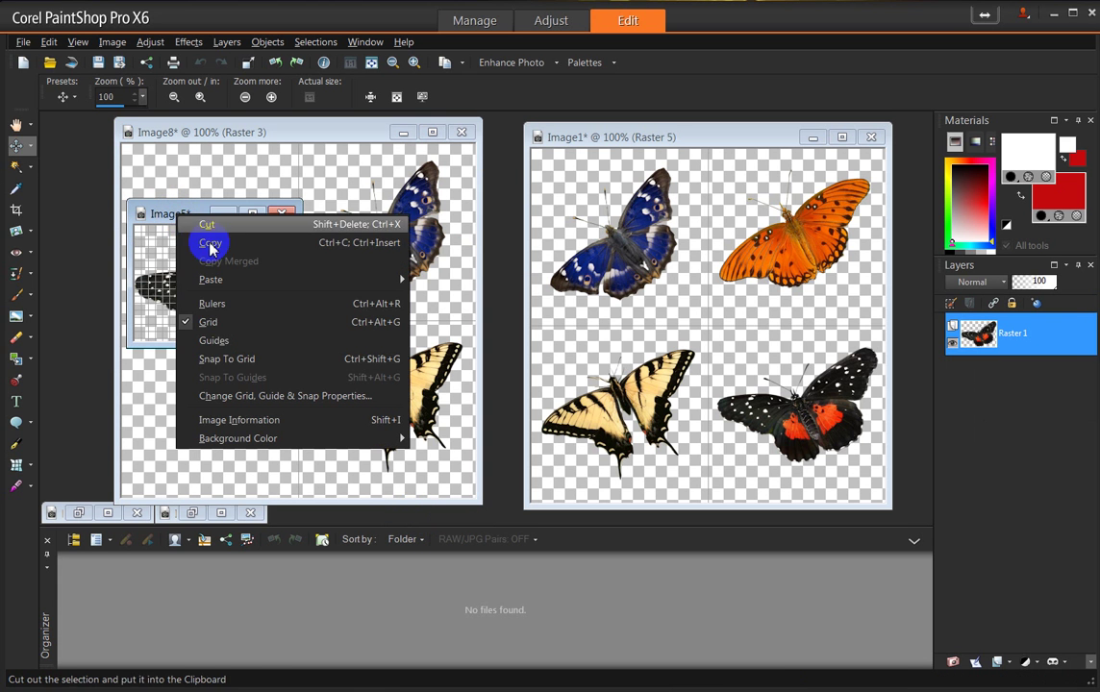
click(210, 244)
click(220, 214)
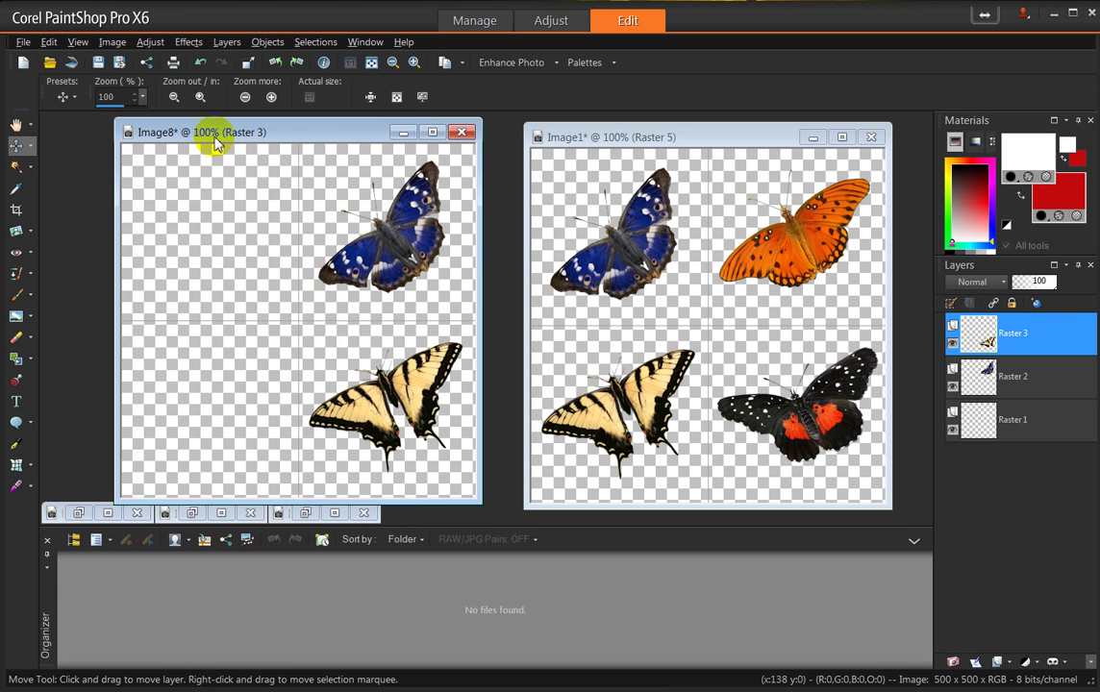
right_click(215, 140)
mouse_move(437, 204)
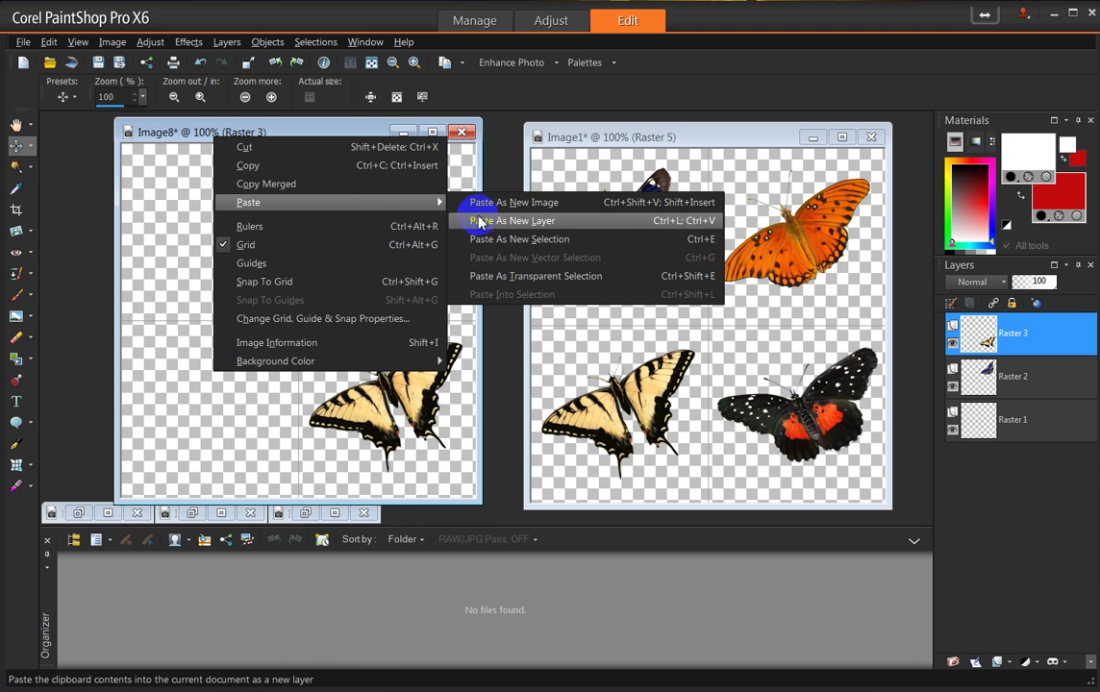
click(481, 220)
drag(303, 294, 254, 412)
click(79, 515)
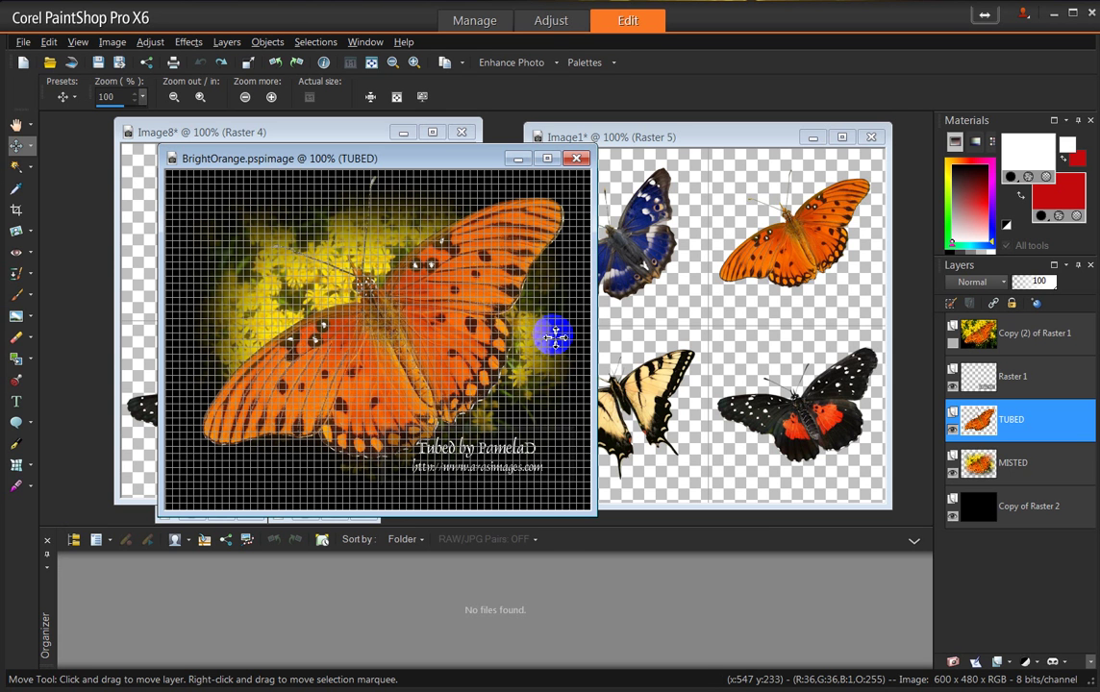
click(438, 255)
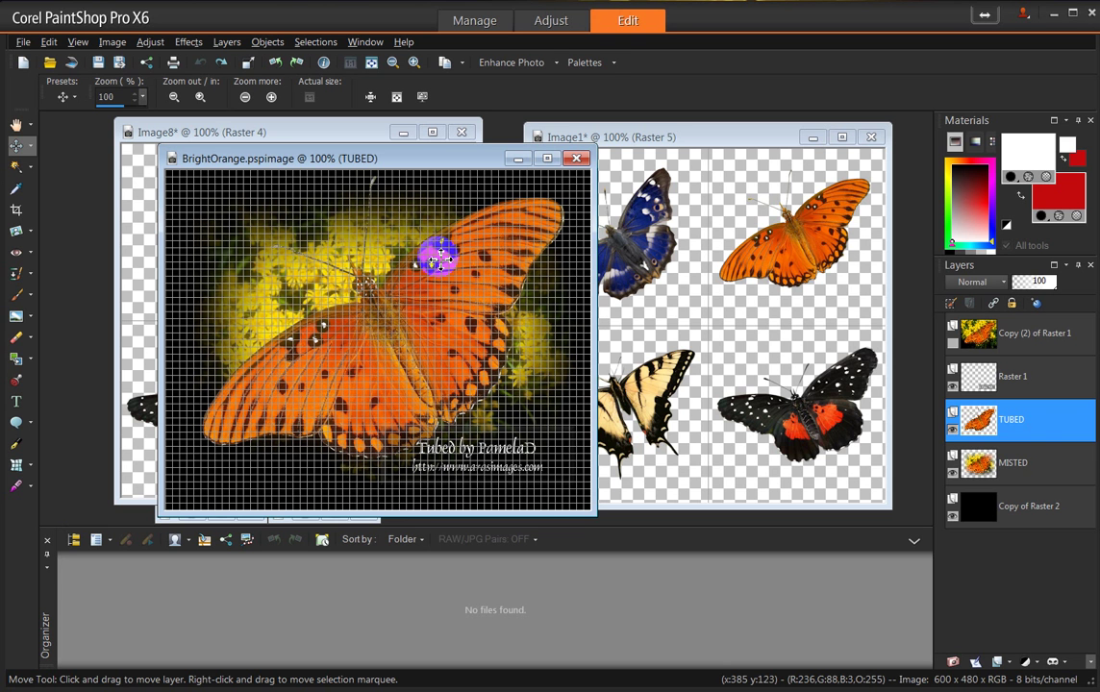
mouse_move(440, 258)
mouse_down()
mouse_move(450, 277)
mouse_move(731, 212)
mouse_move(695, 248)
mouse_up()
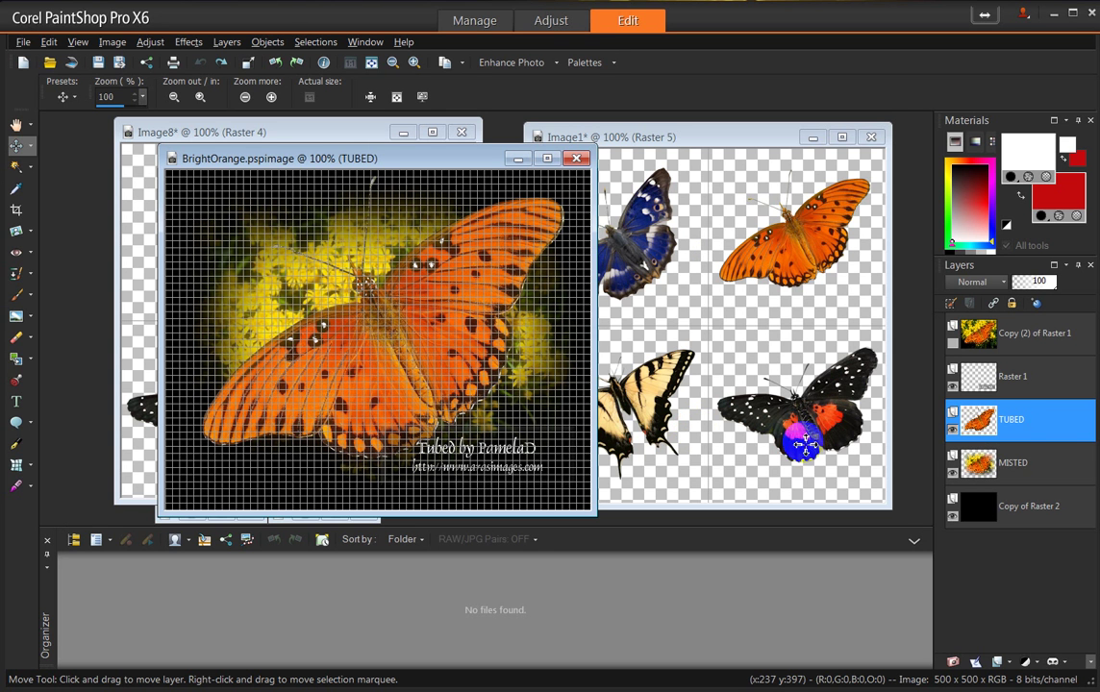
mouse_move(1021, 430)
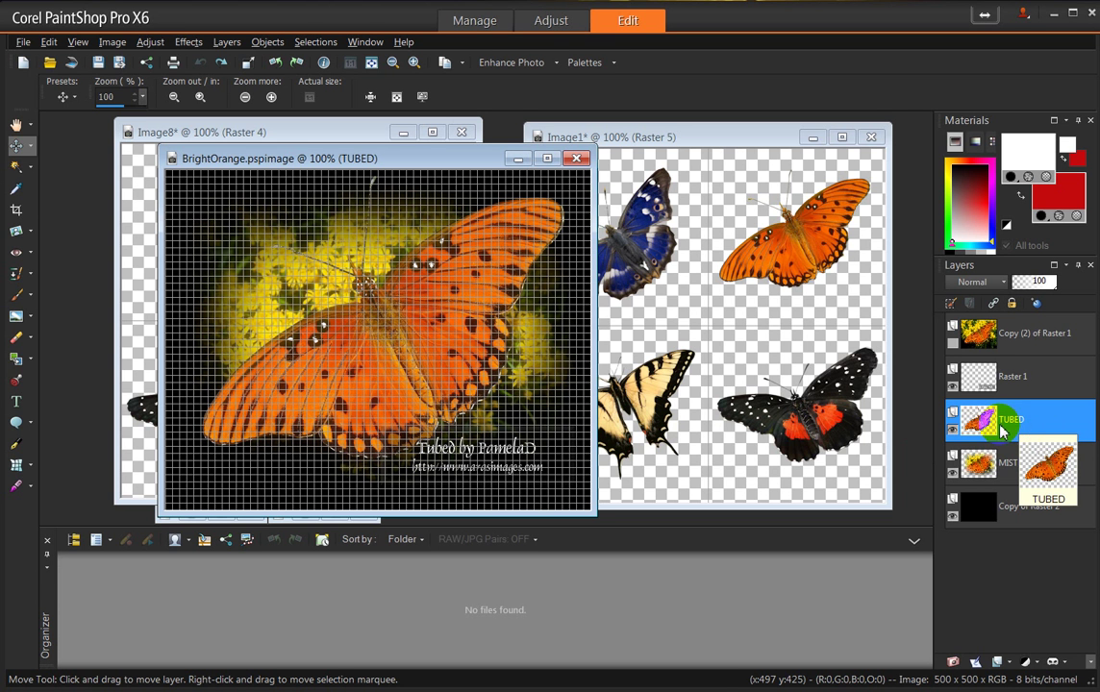
click(1025, 425)
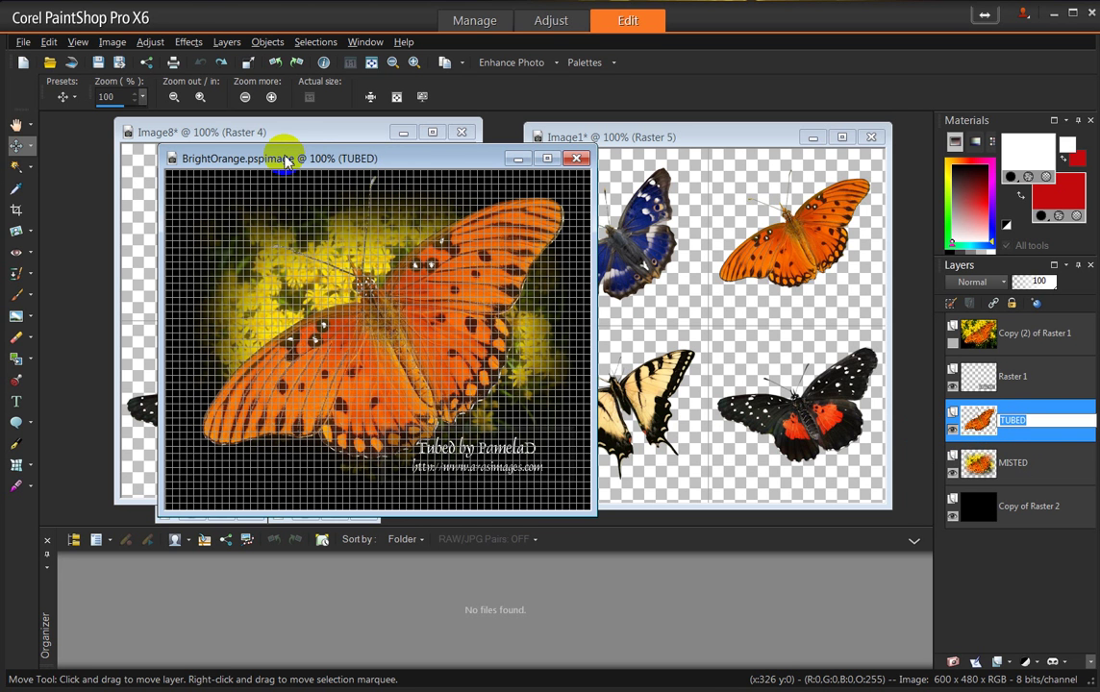
click(105, 44)
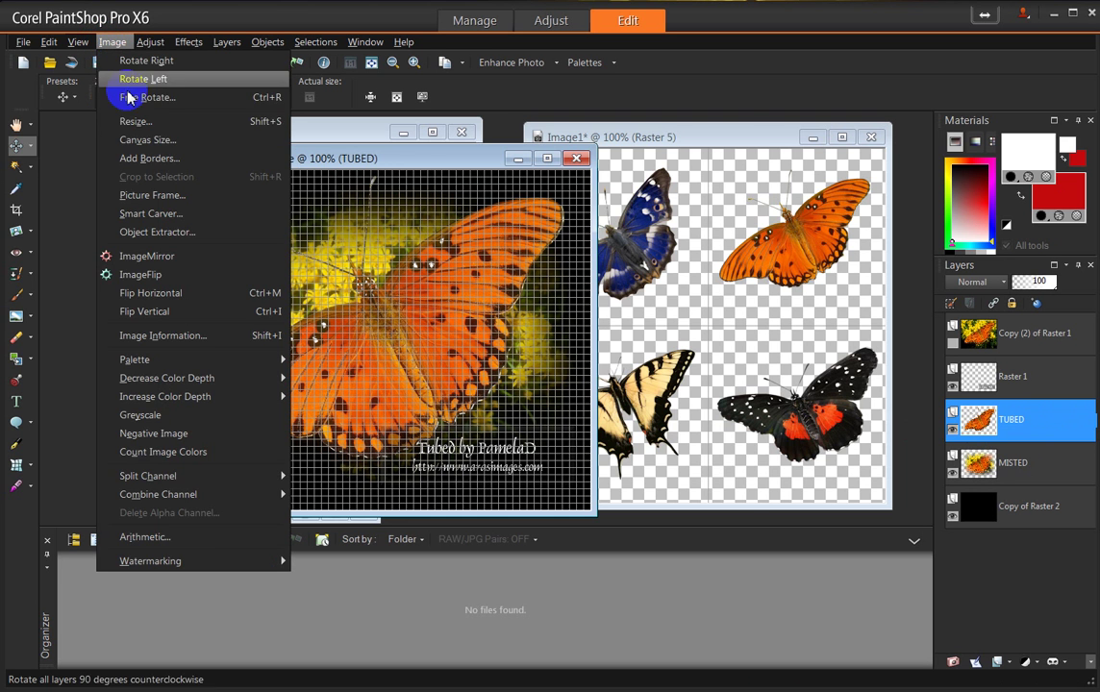
Step: Try resizing BrightOrange to 85% across all layers, then undo it
click(137, 122)
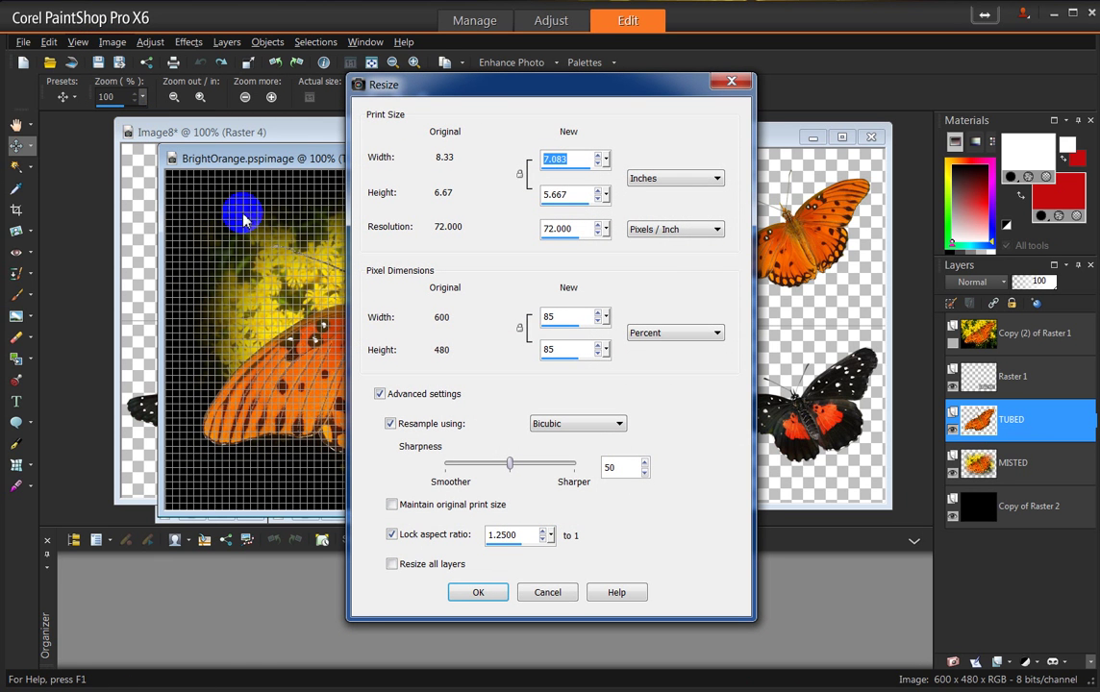
double_click(560, 316)
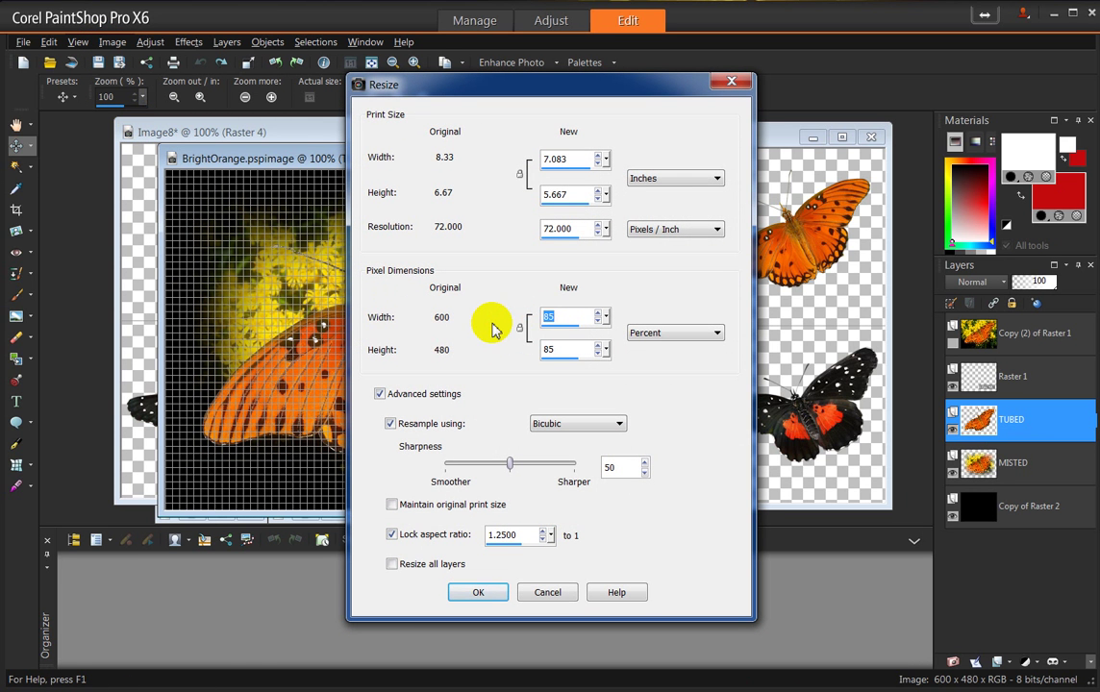
click(393, 565)
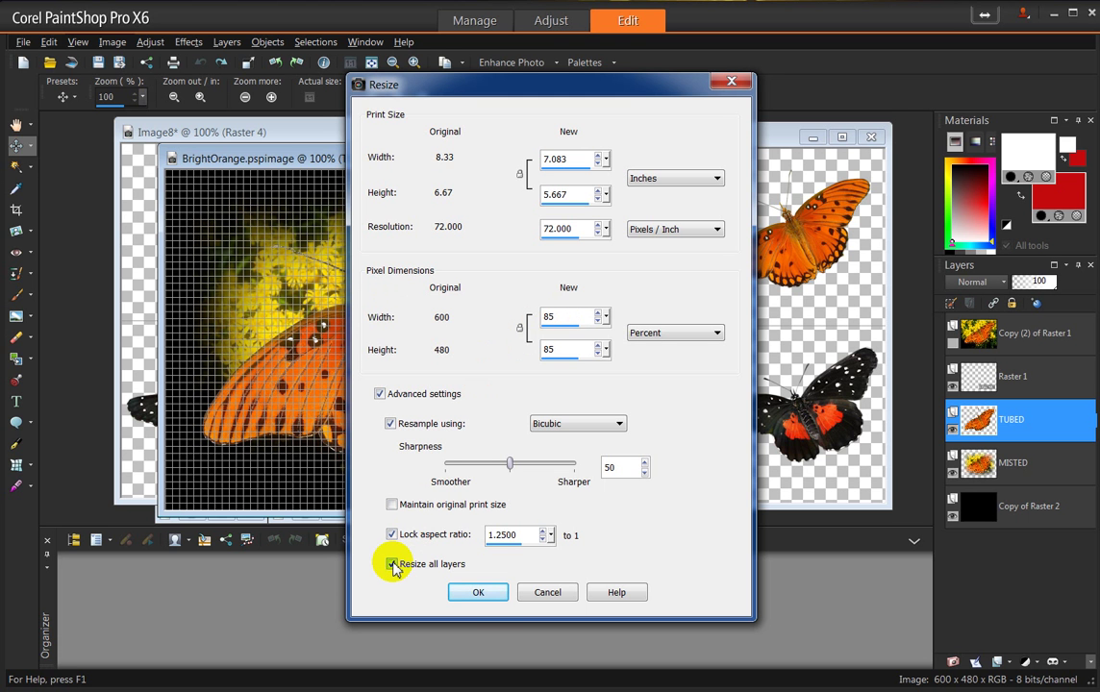
click(478, 592)
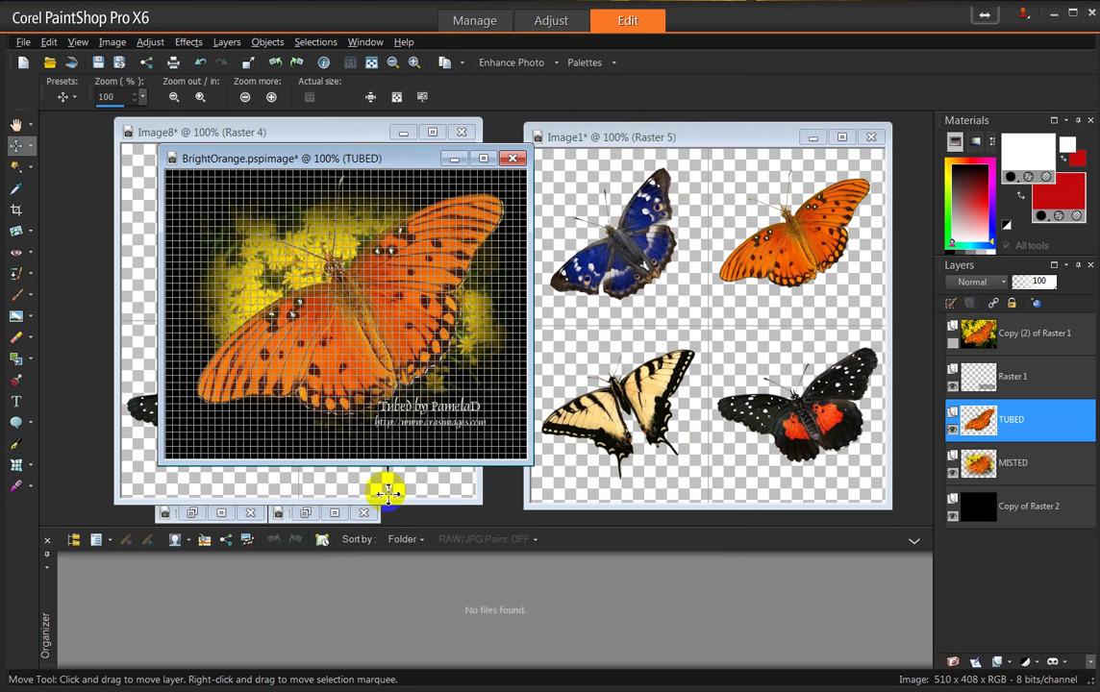
click(200, 63)
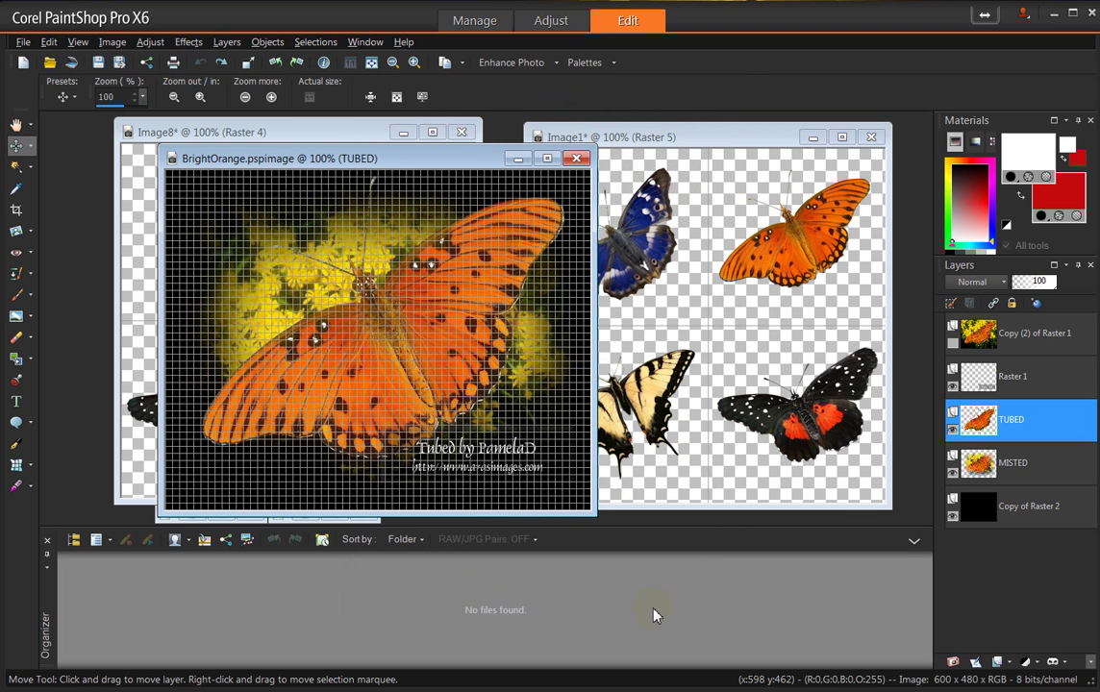
Step: Resize BrightOrange to 50% on all layers, confirming it becomes 300 × 240 pixels
click(110, 42)
click(136, 122)
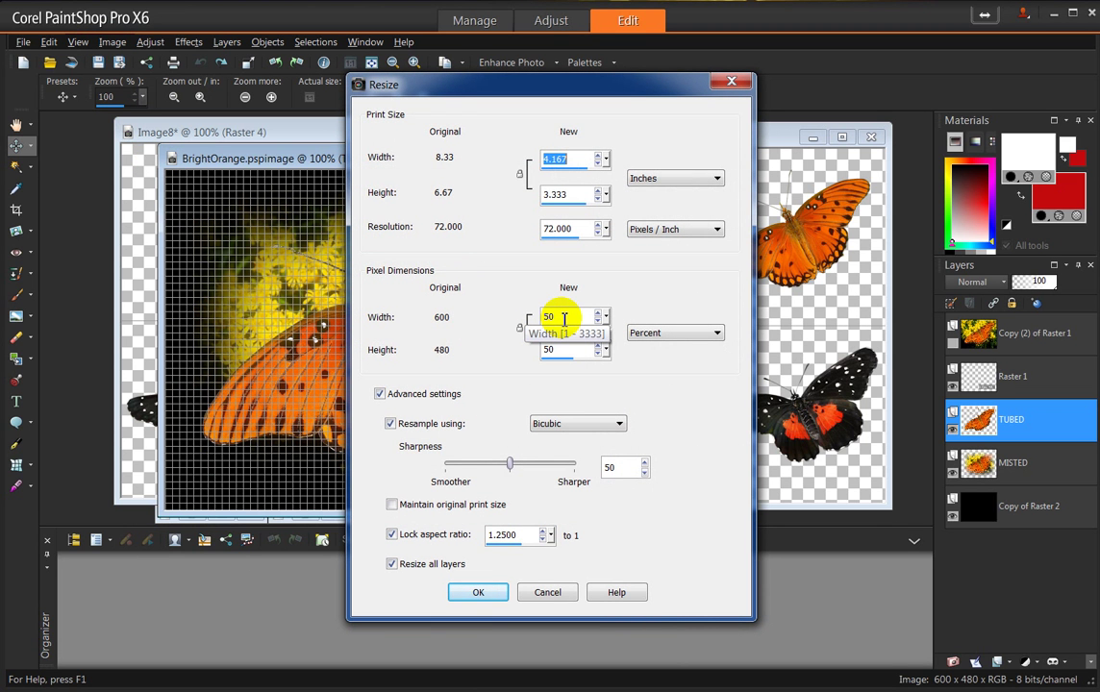
click(716, 335)
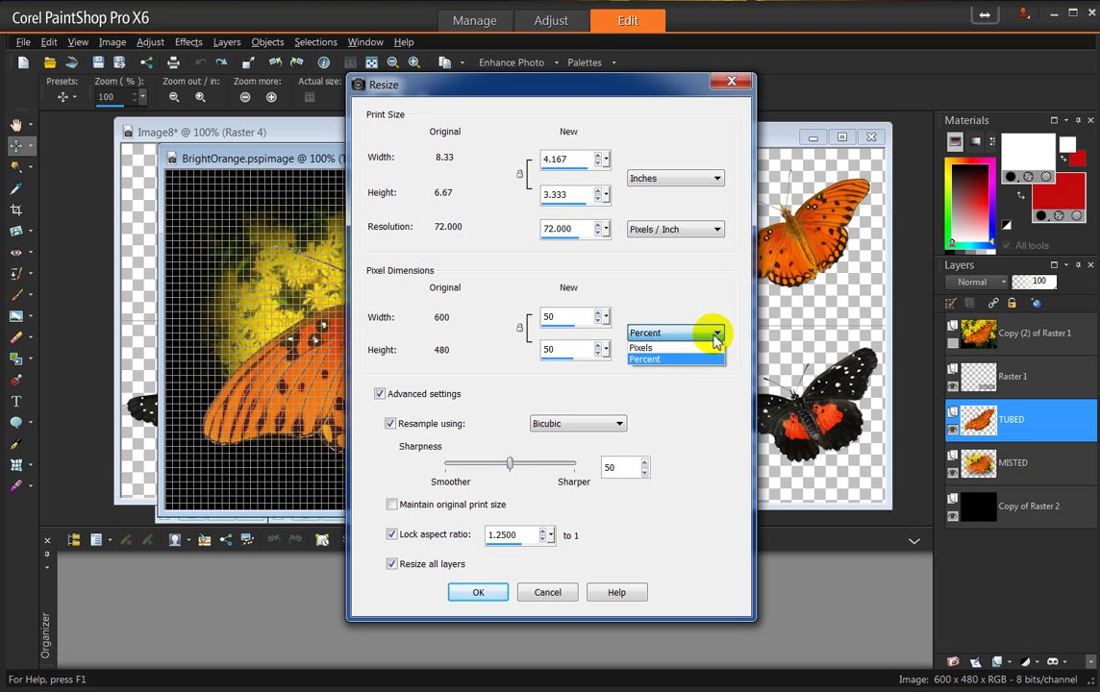
click(687, 350)
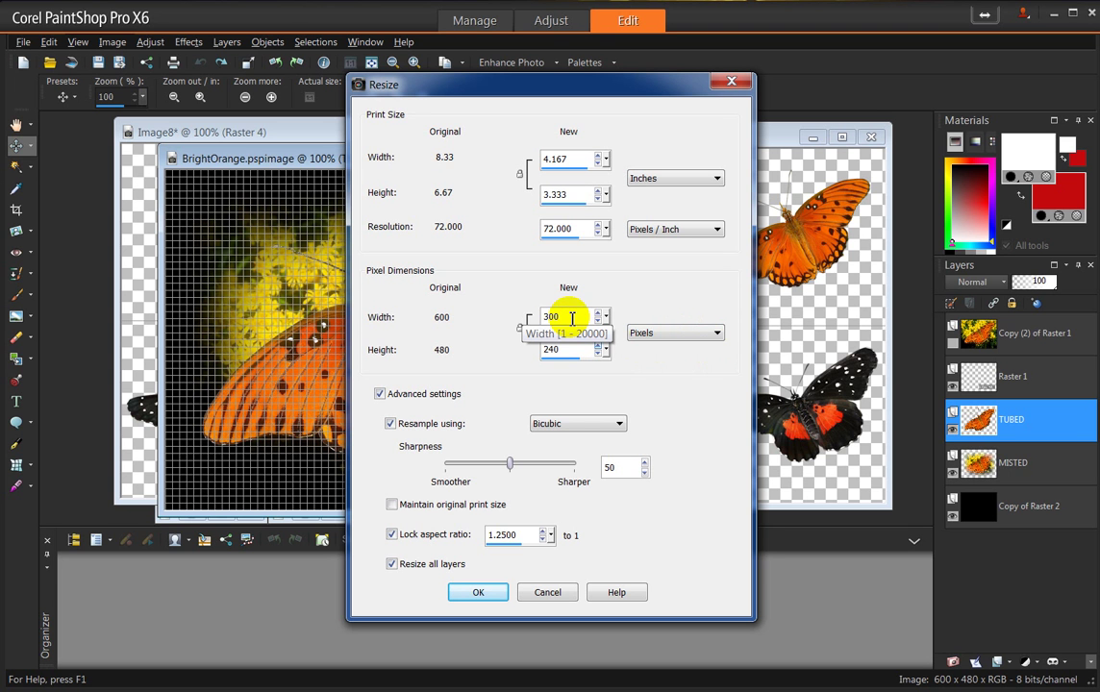
drag(569, 317, 508, 319)
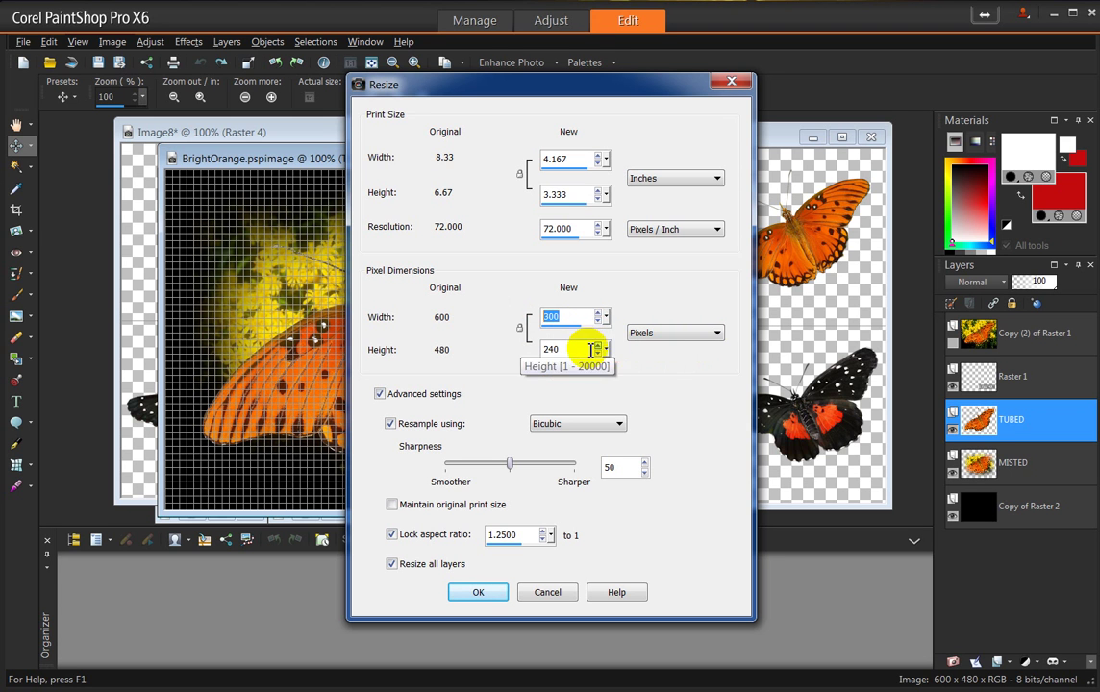
click(716, 333)
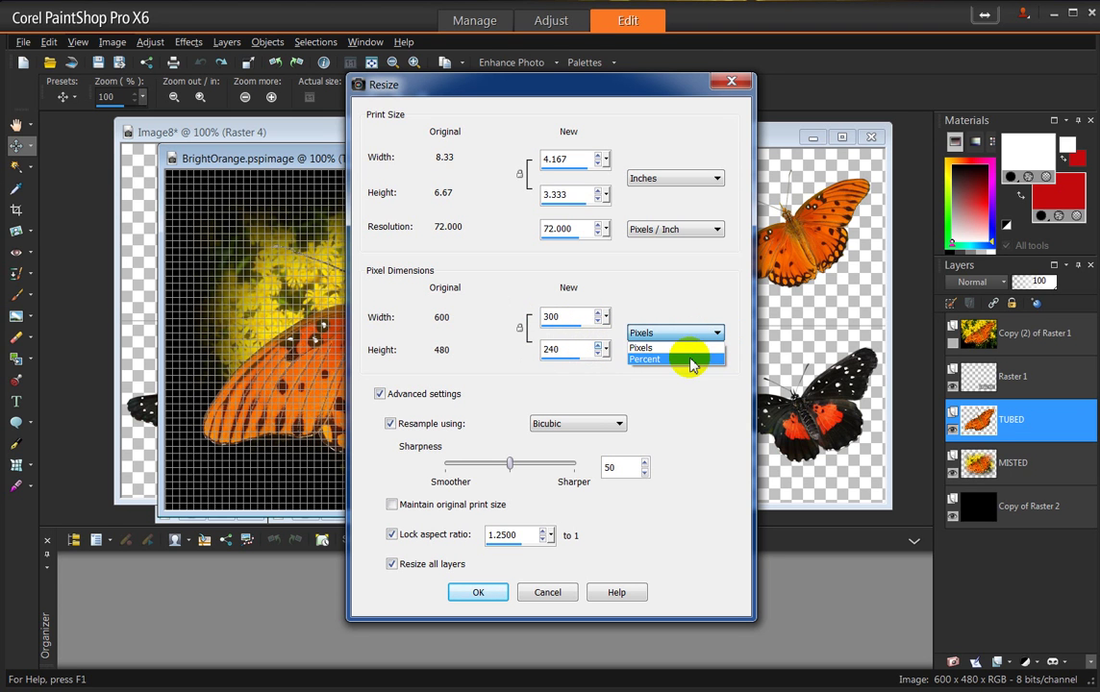
click(690, 360)
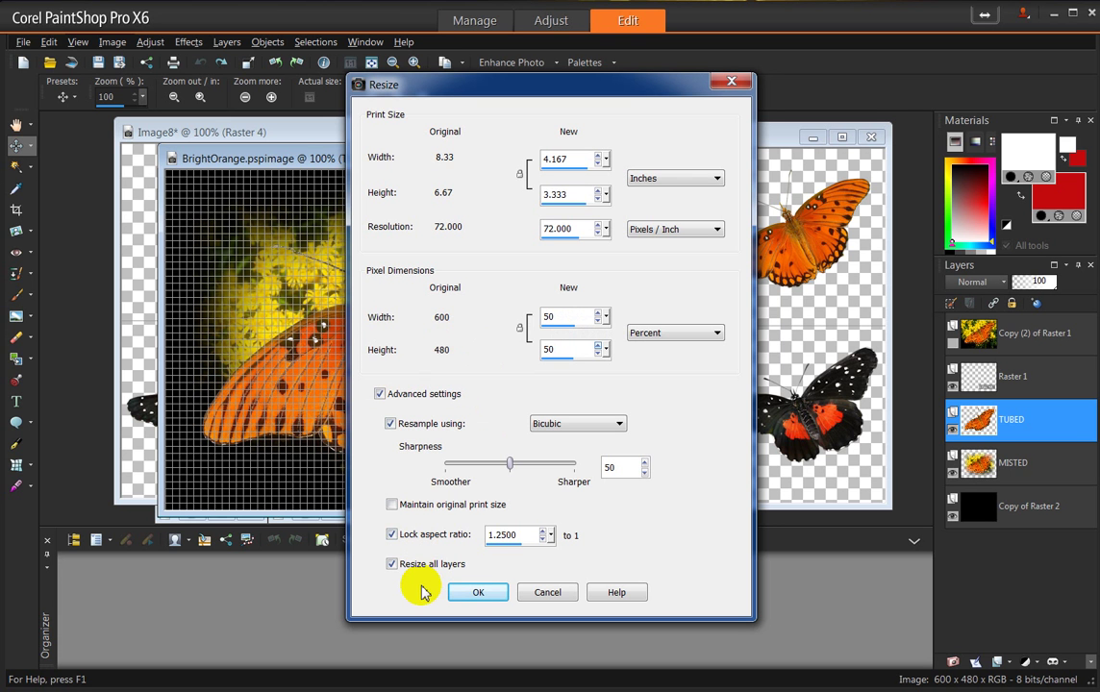
click(471, 592)
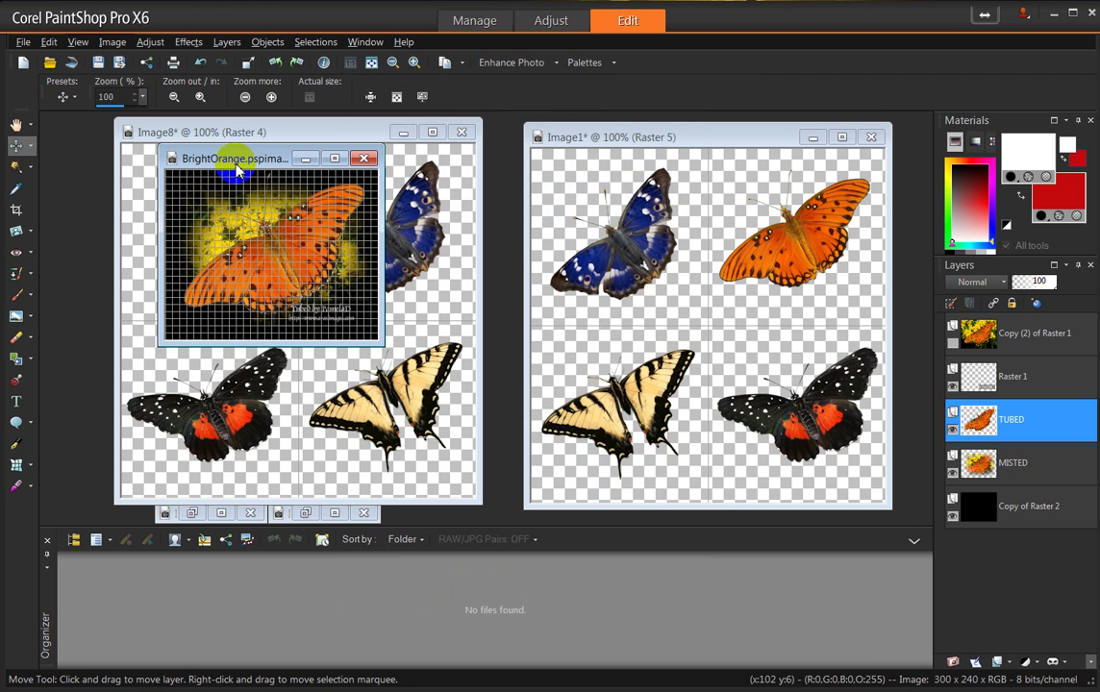
Step: Paste the orange butterfly into Image8 as a new layer in the top-left quarter
right_click(216, 163)
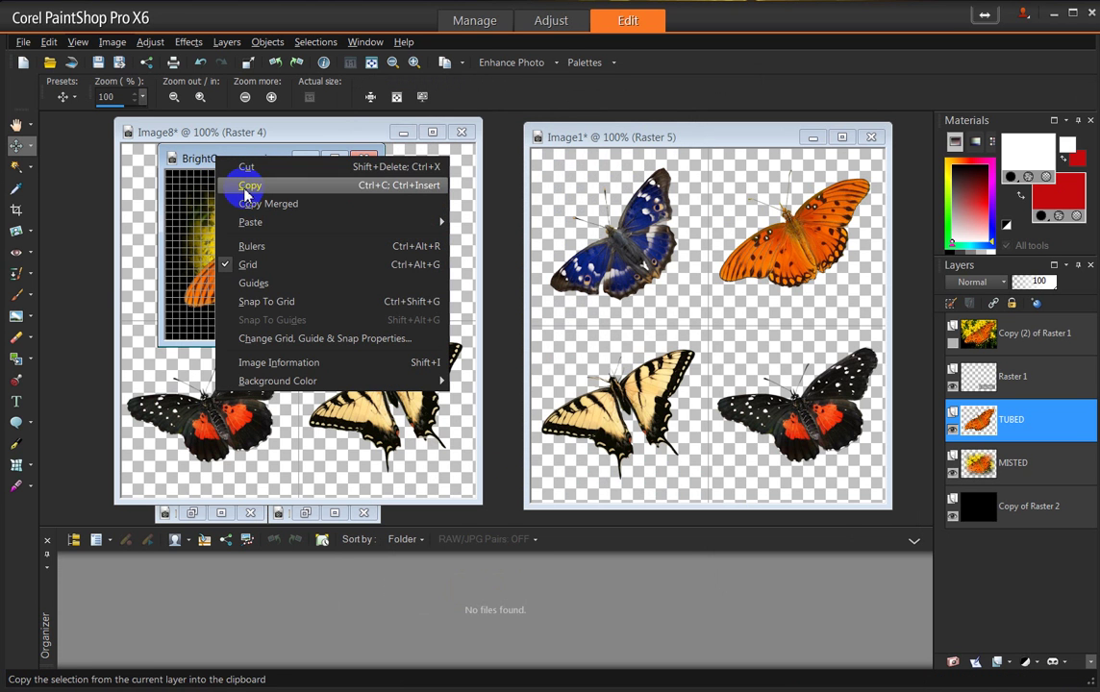
click(223, 176)
click(302, 160)
right_click(288, 132)
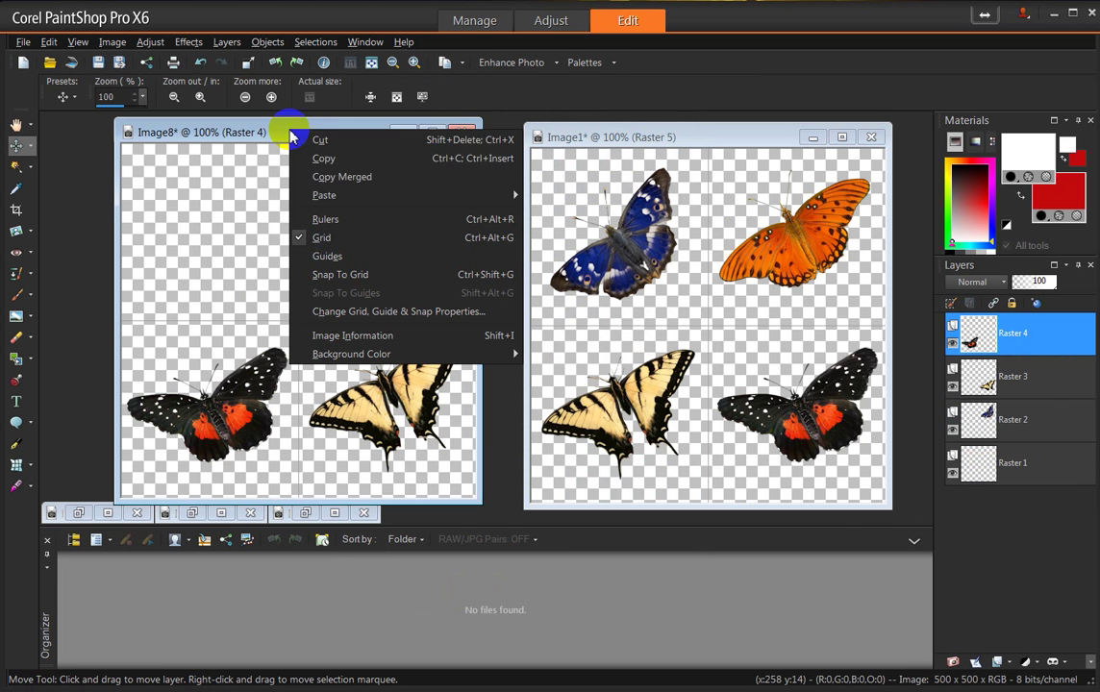
mouse_move(420, 197)
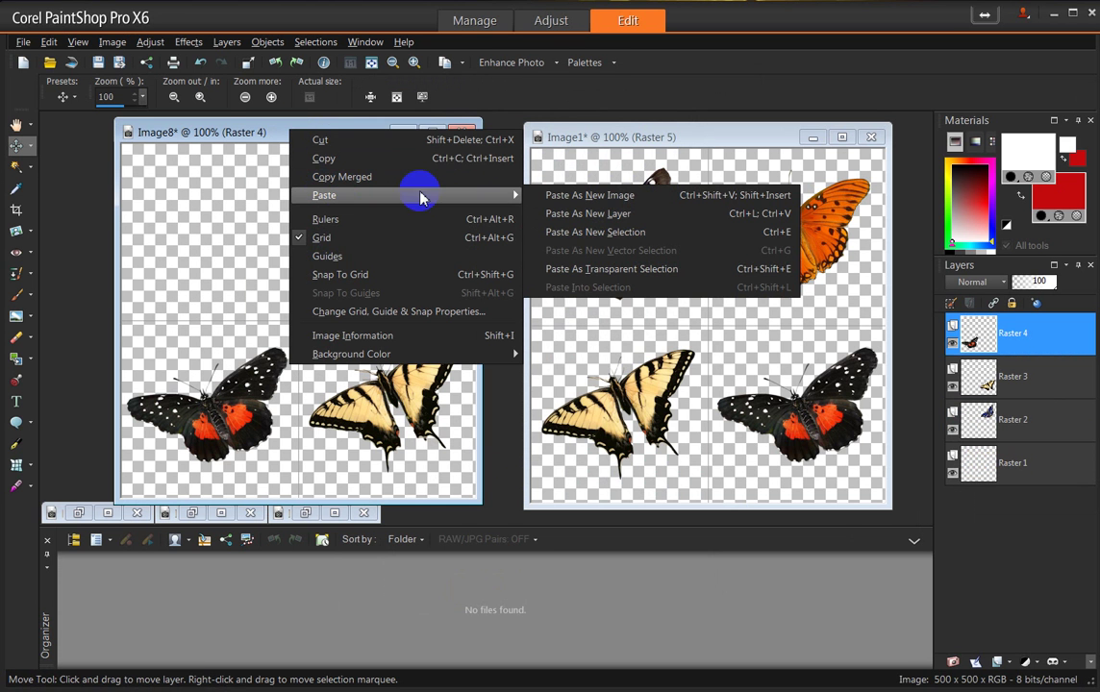
click(545, 213)
drag(389, 284, 264, 195)
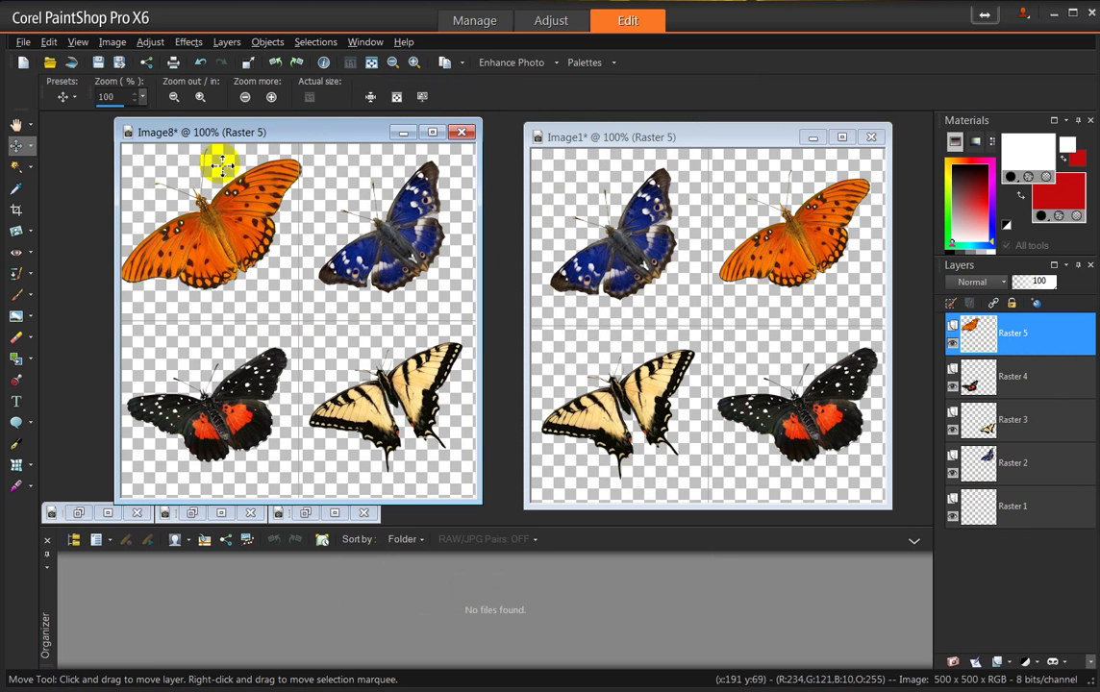
Step: Resize only the orange butterfly layer to 85% and nudge it slightly left
click(112, 42)
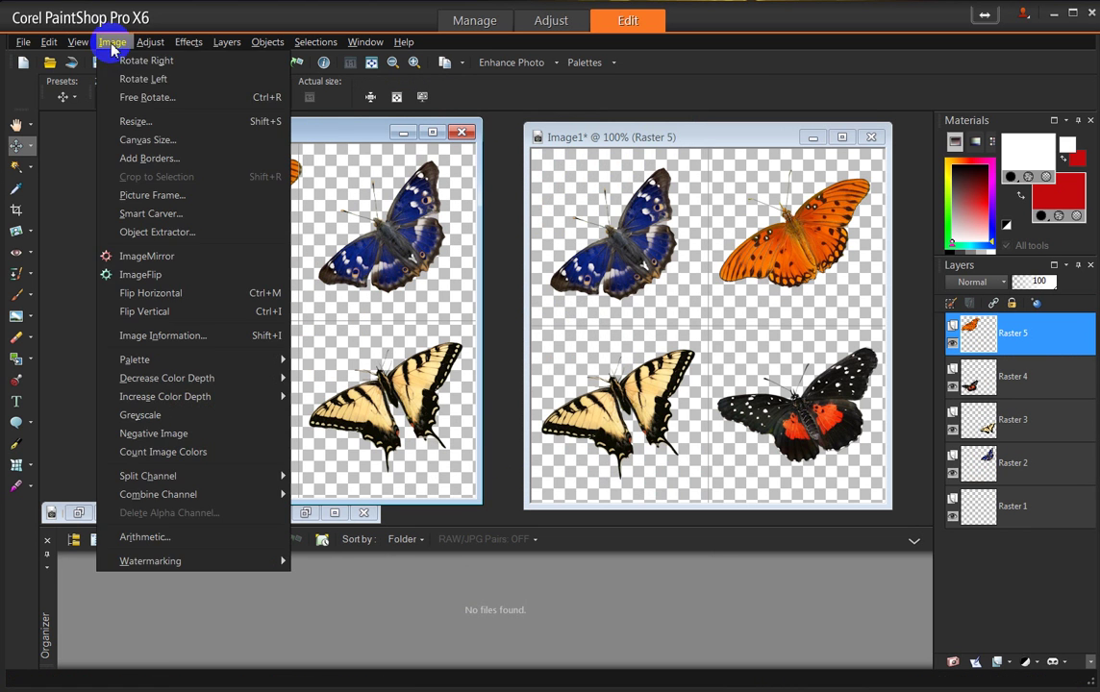
click(128, 116)
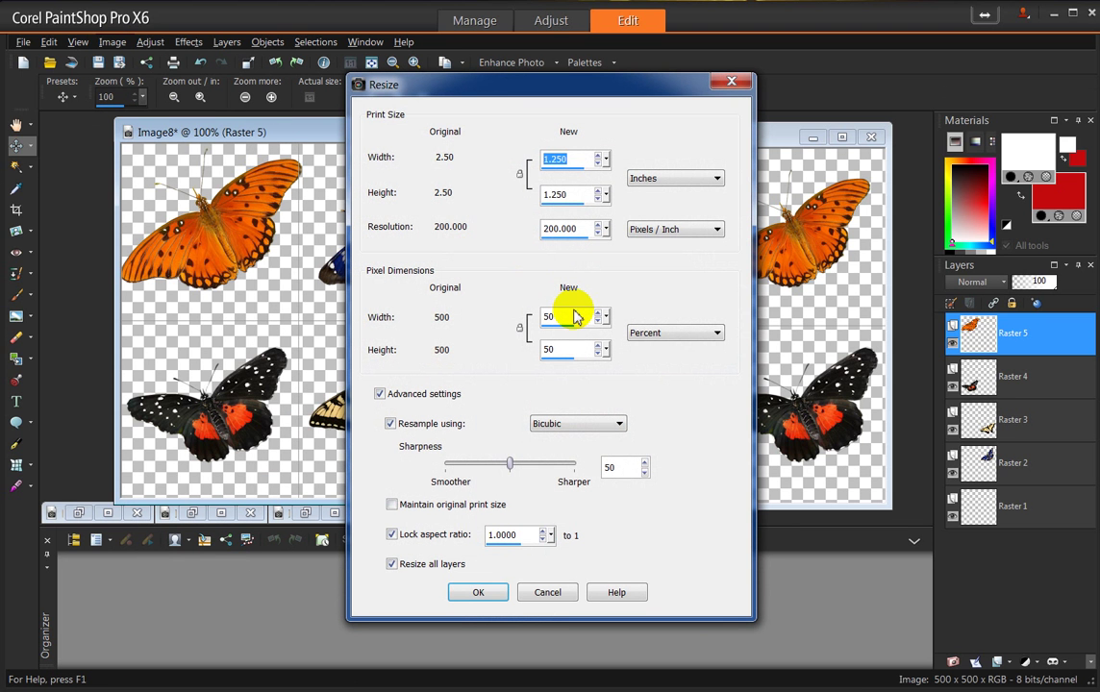
click(567, 316)
text(85)
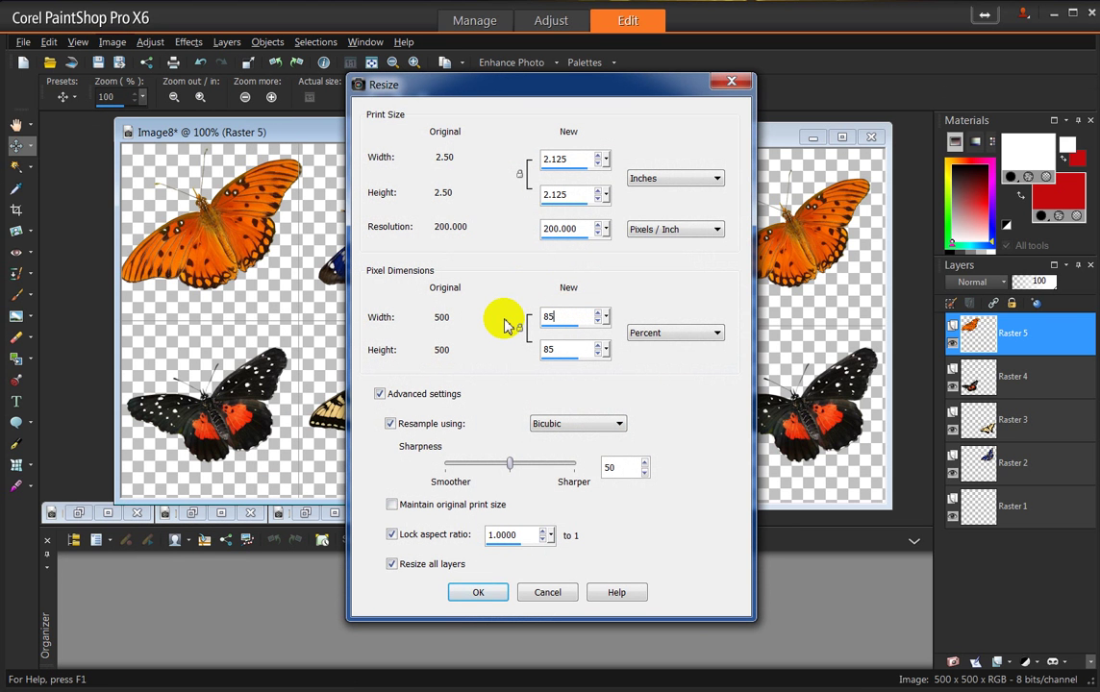
click(392, 564)
click(499, 591)
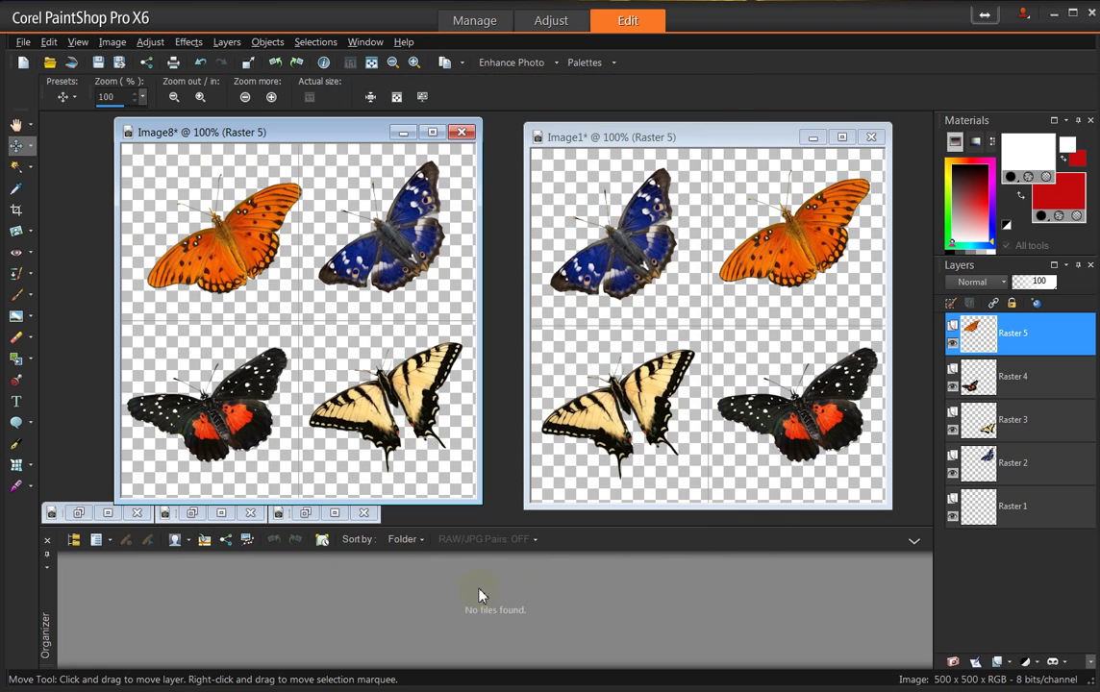
drag(223, 260, 201, 261)
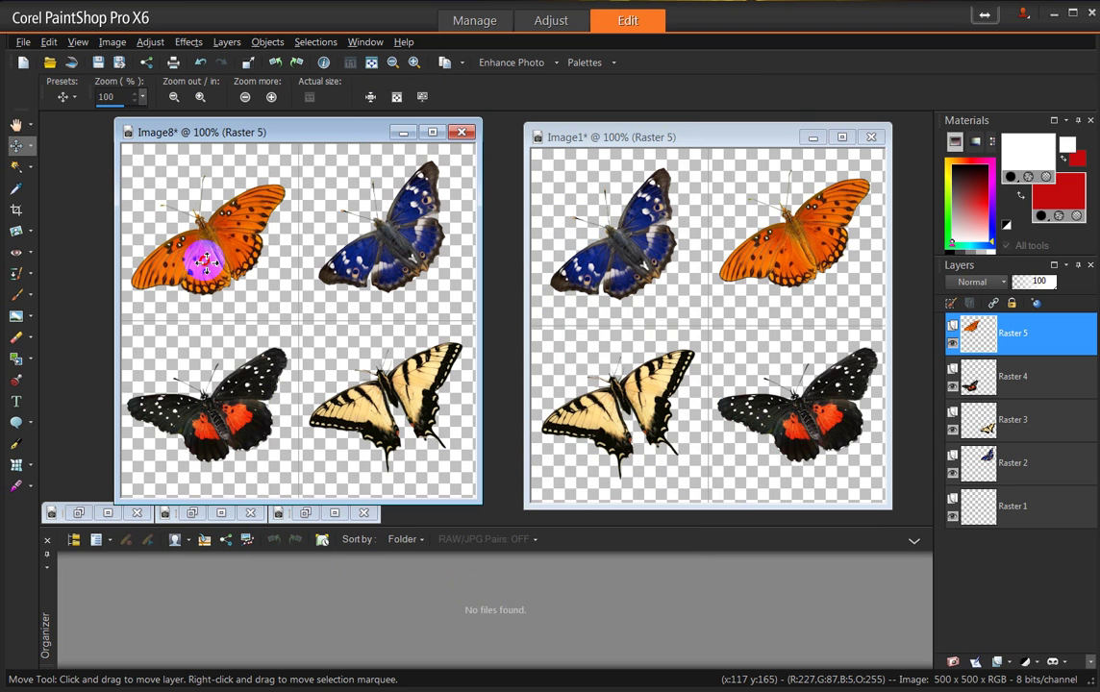
drag(204, 259, 205, 260)
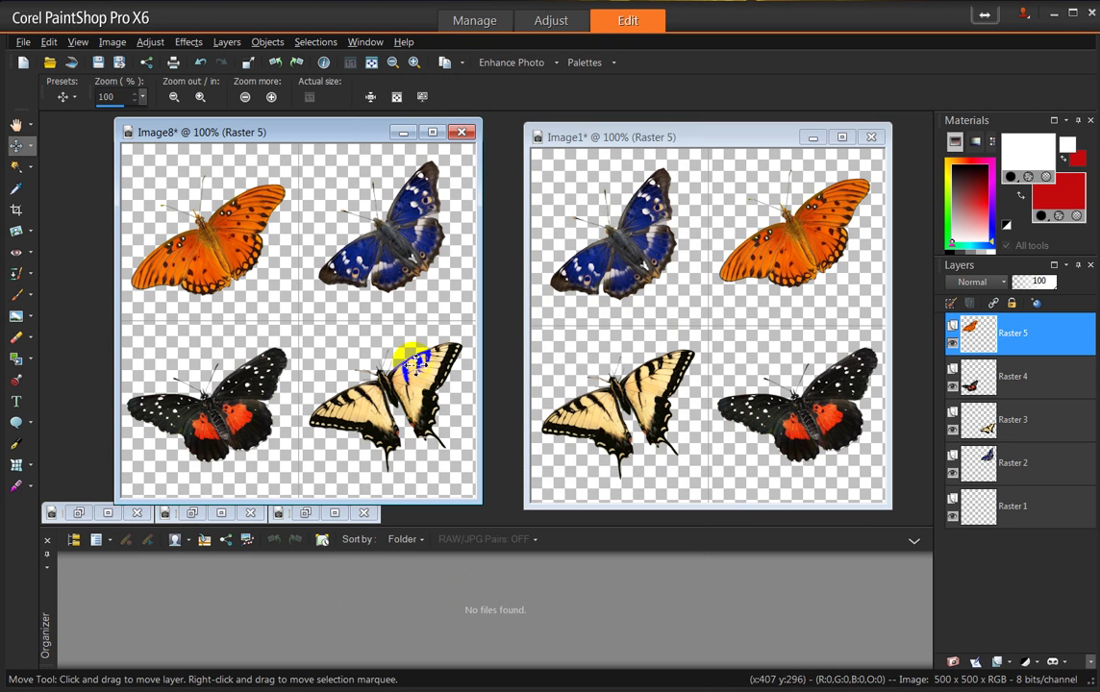
click(429, 402)
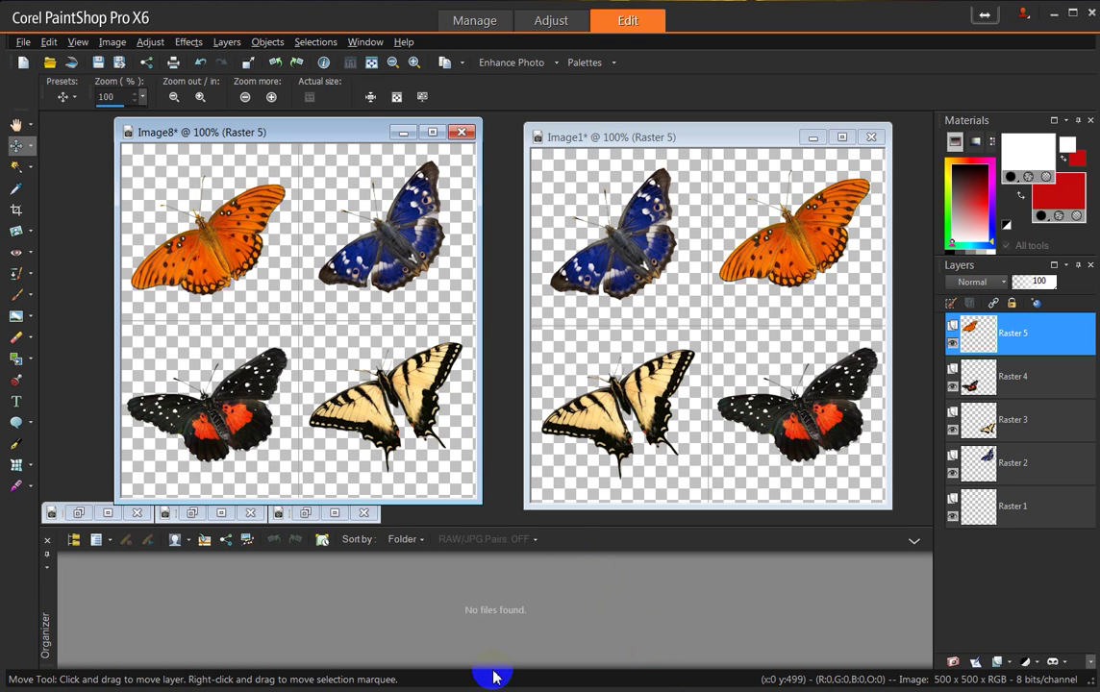
Step: Use Merge Visible from the Raster 5 layer's menu to combine all four butterflies
right_click(982, 344)
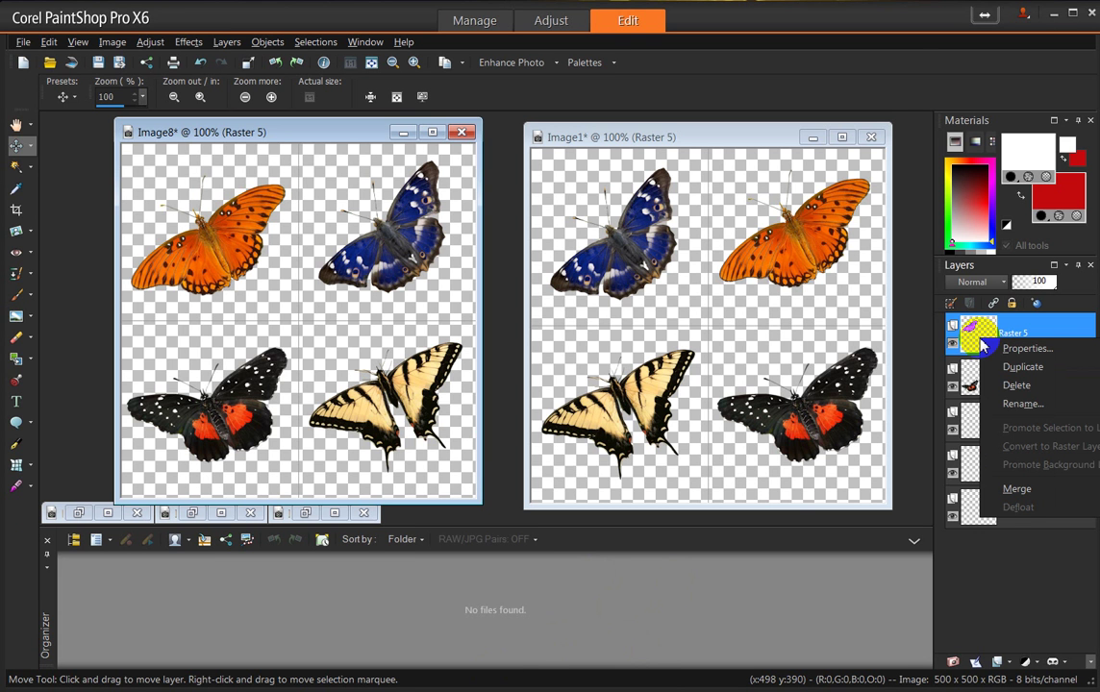
mouse_move(971, 342)
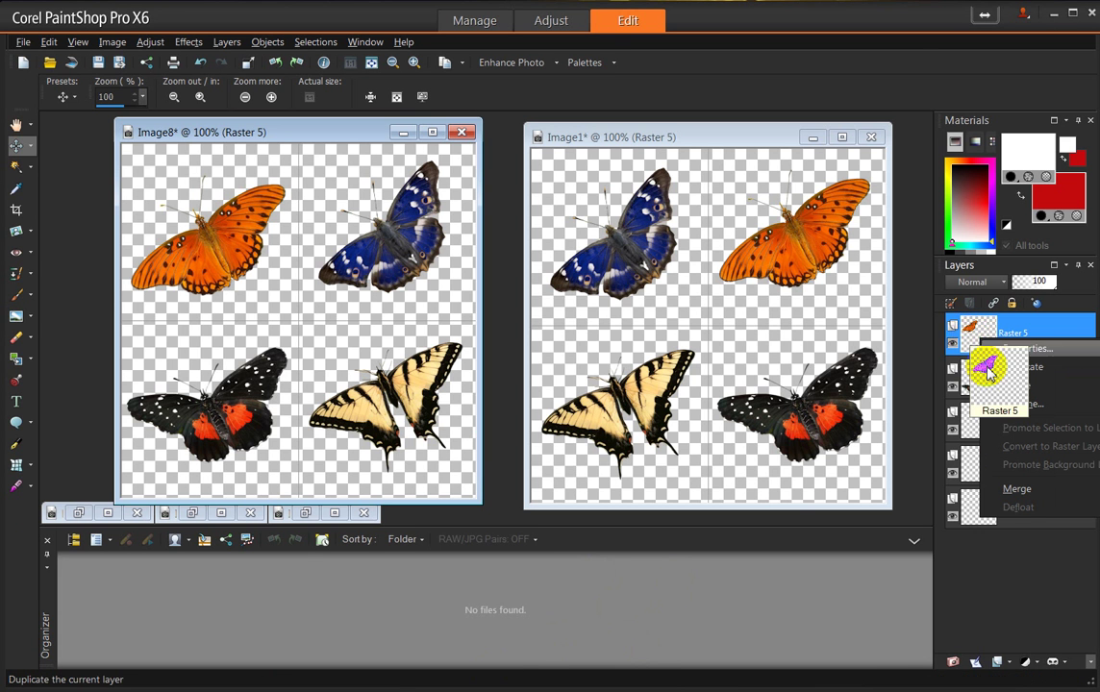
mouse_move(1000, 495)
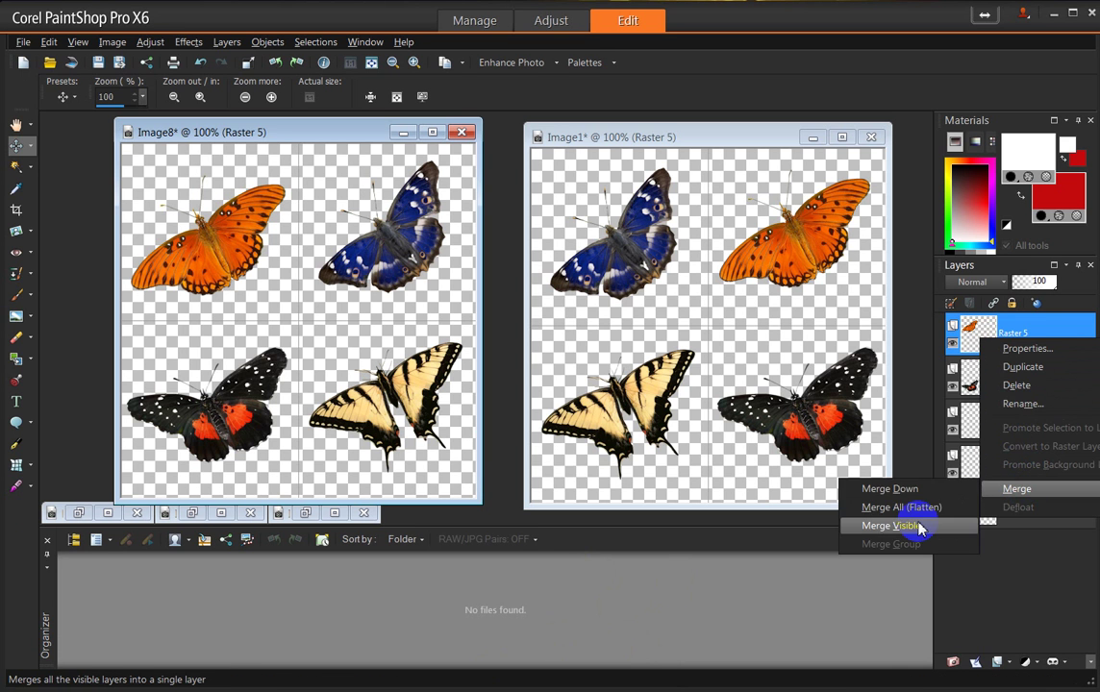
click(904, 525)
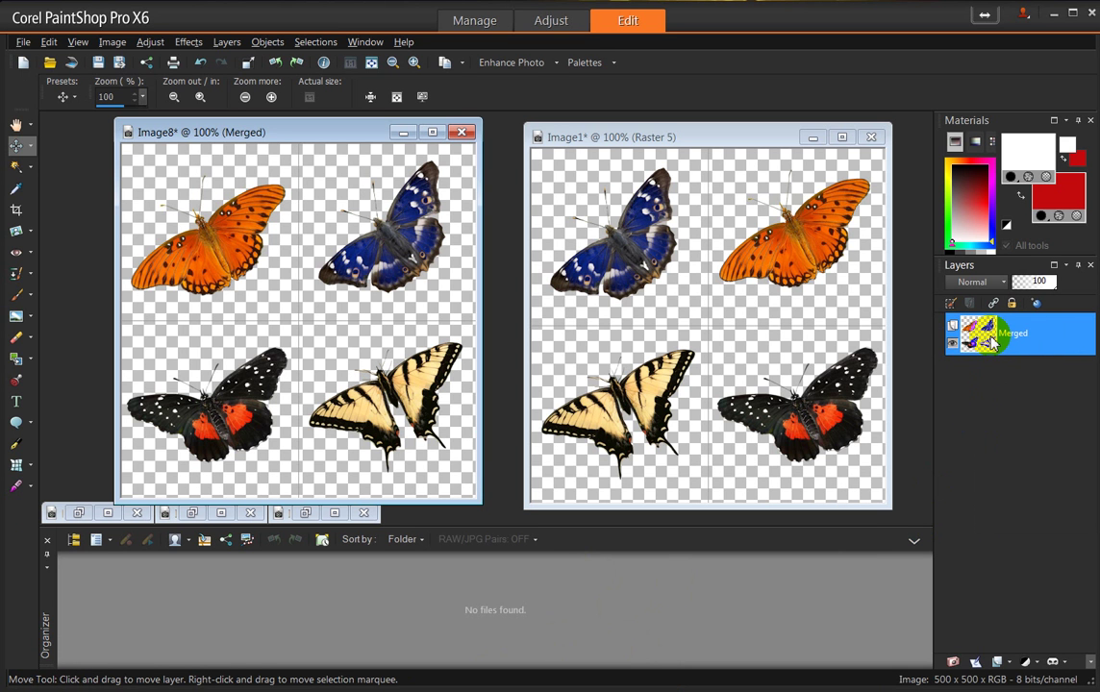
mouse_move(992, 340)
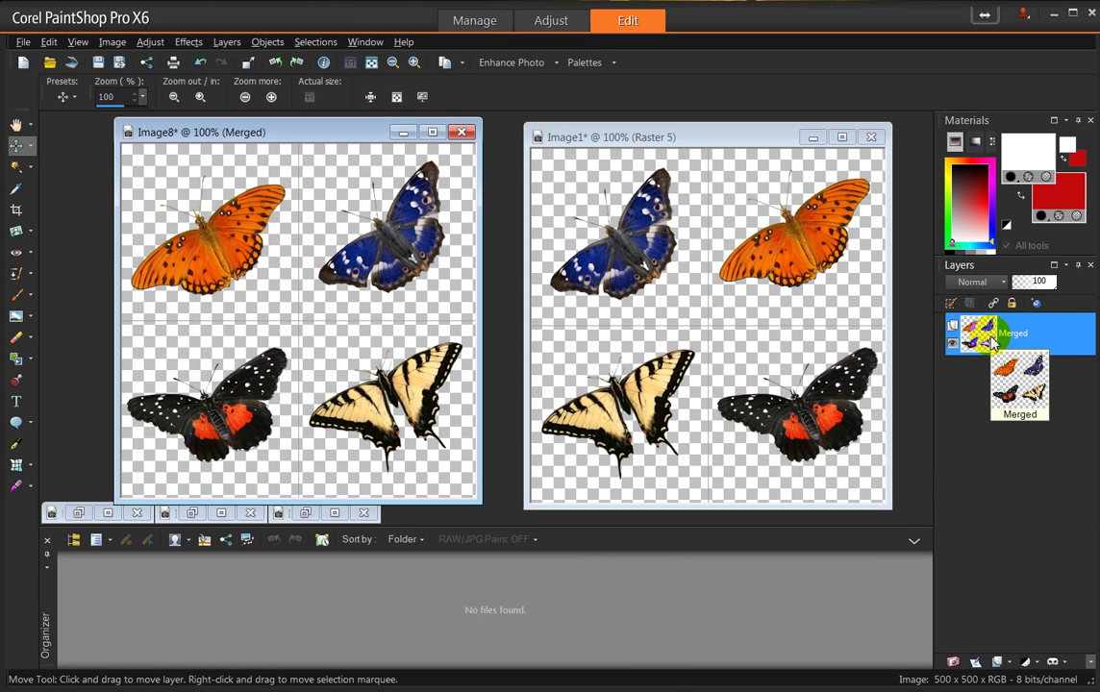
Step: Export Image8 as a picture tube with 2 × 2 cells, 4 total, named Fourbutterflies
click(21, 43)
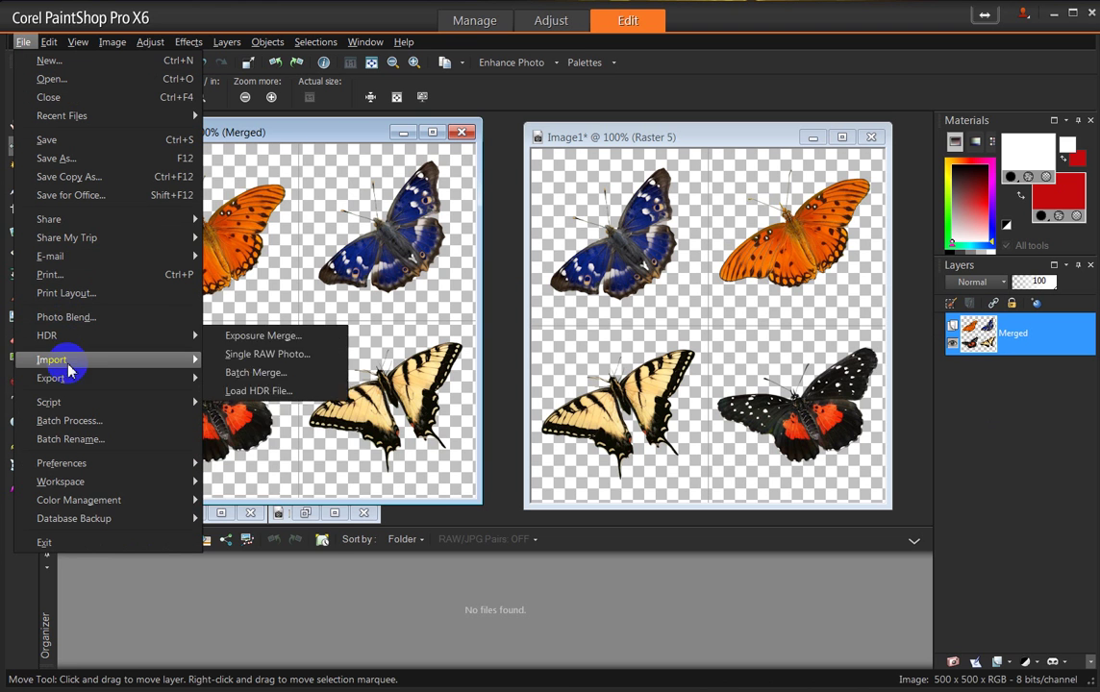
mouse_move(71, 381)
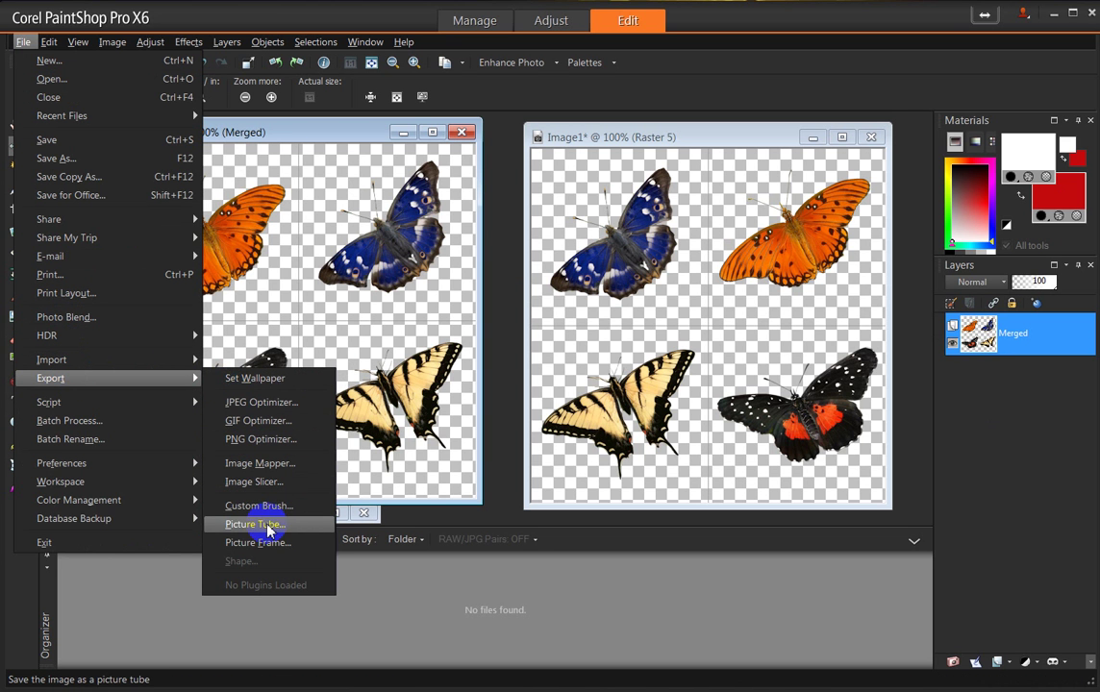
click(253, 524)
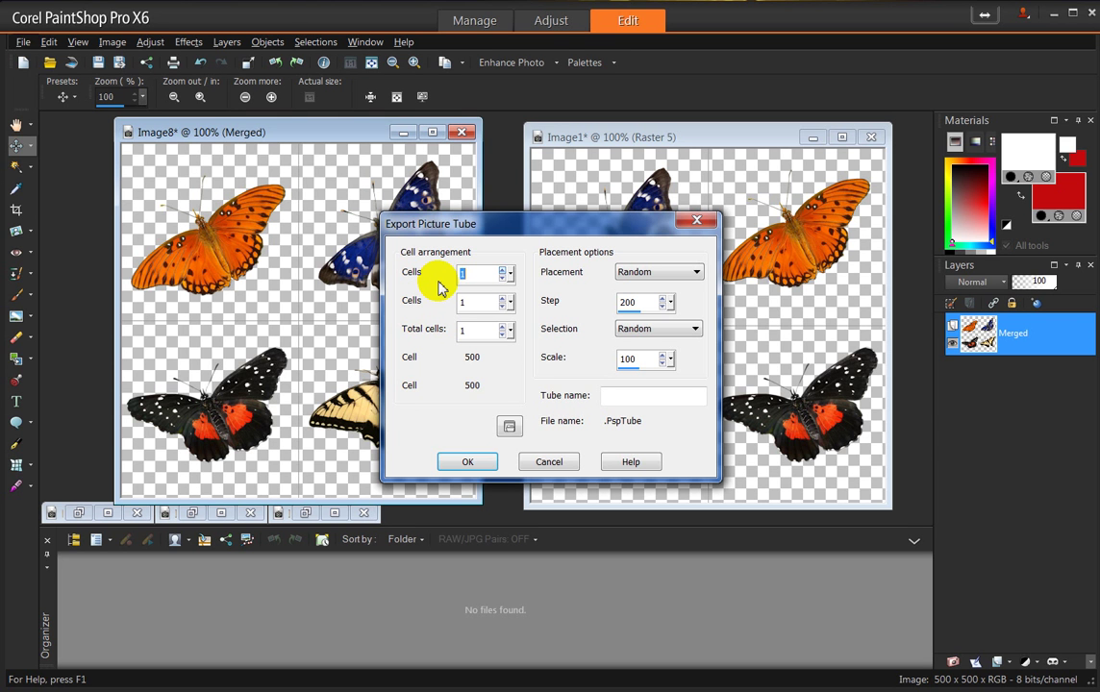
text(22)
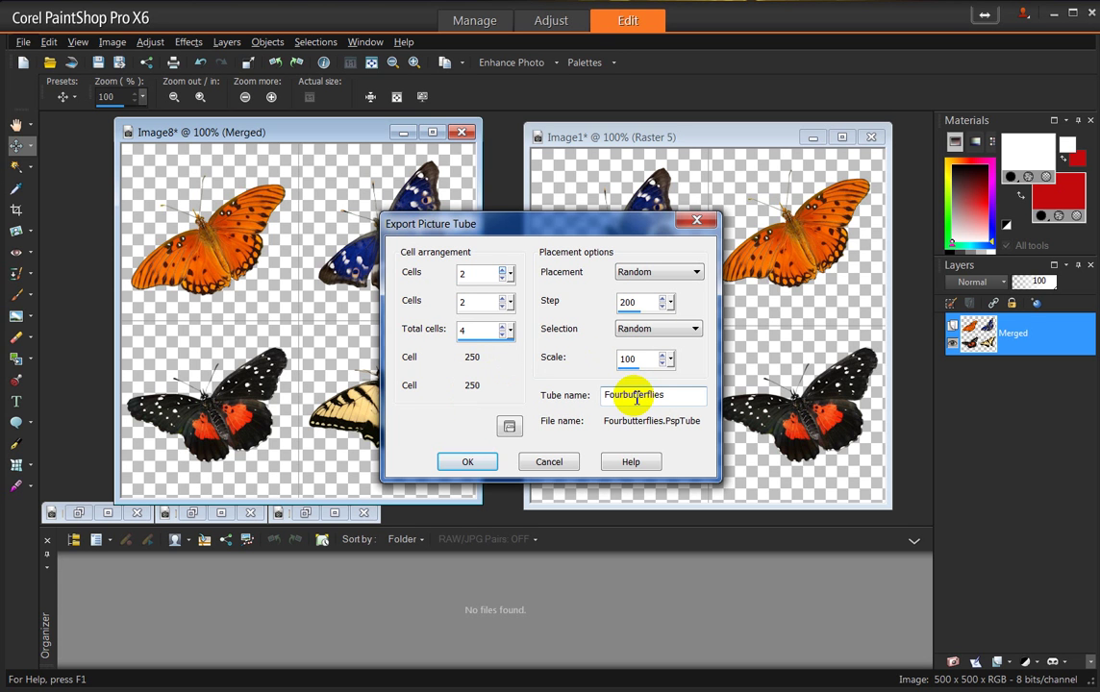
click(509, 426)
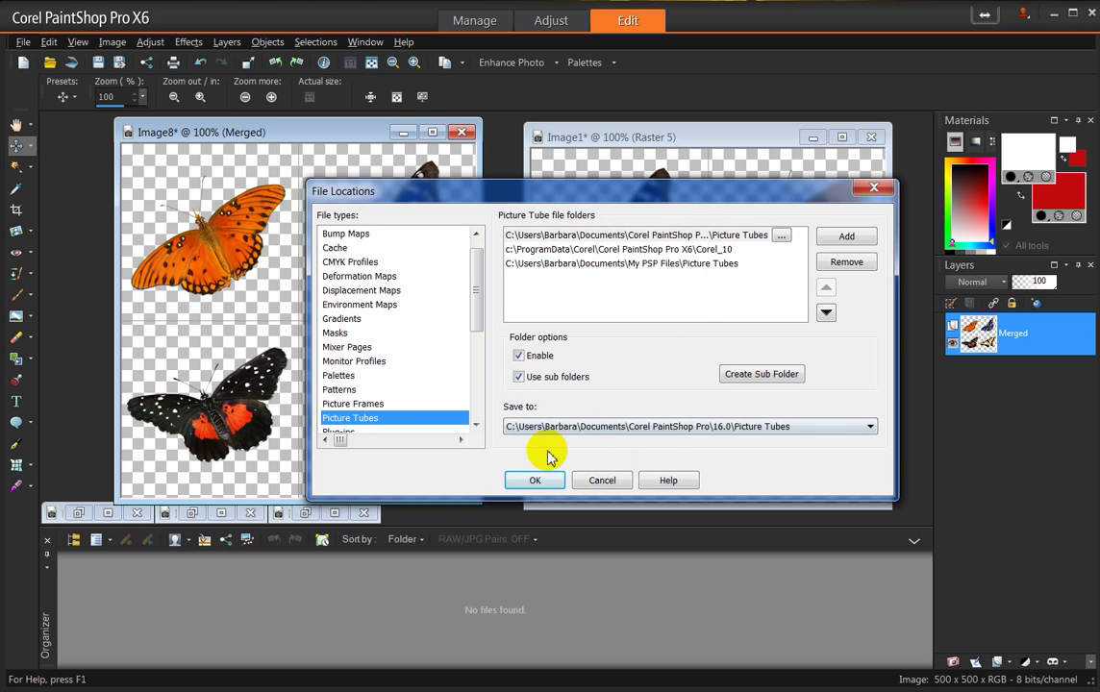
click(535, 481)
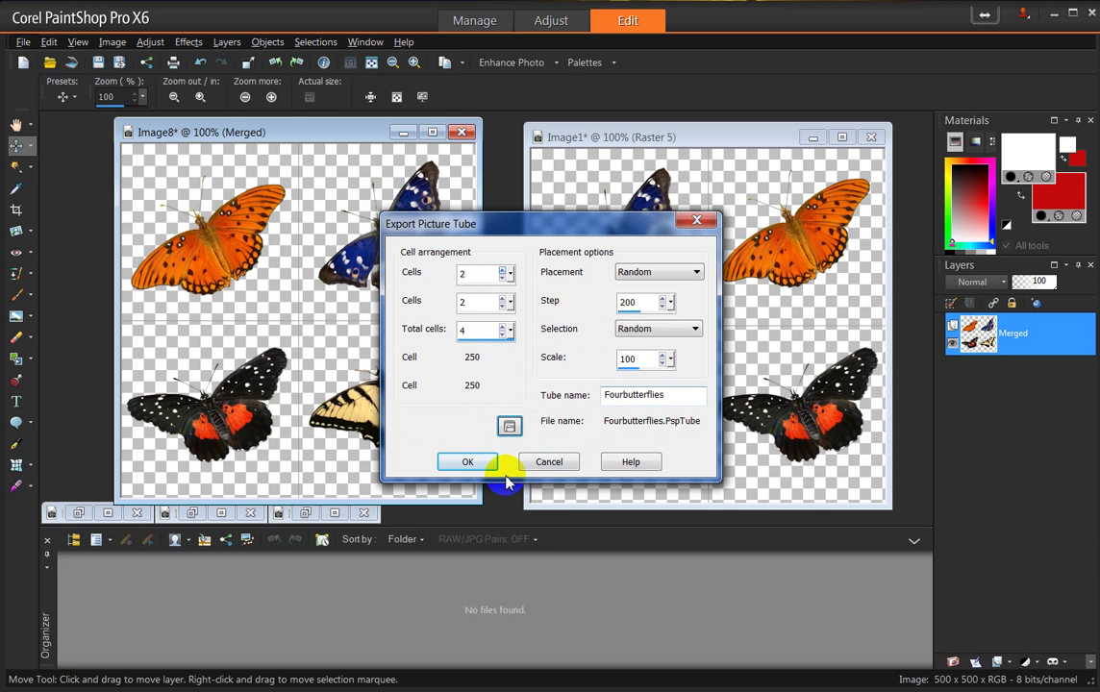
Step: Save the tube and confirm Fourbutterflies.PspTube sits in Documents > Corel PaintShop Pro > 16.0 > Picture Tubes
click(468, 461)
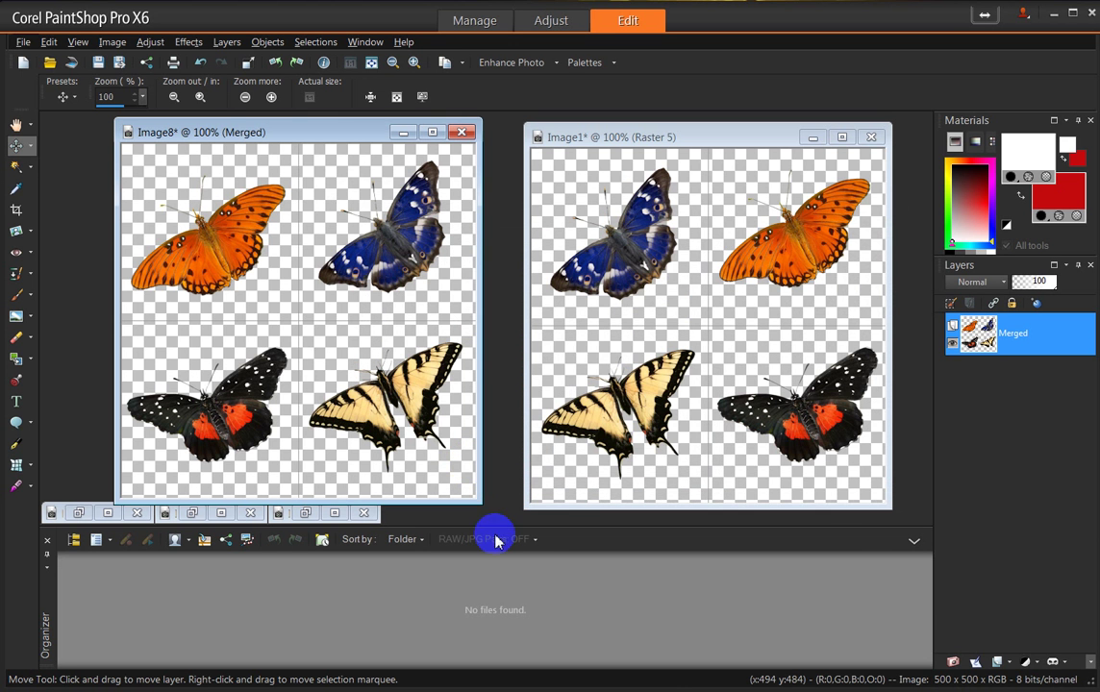
click(656, 686)
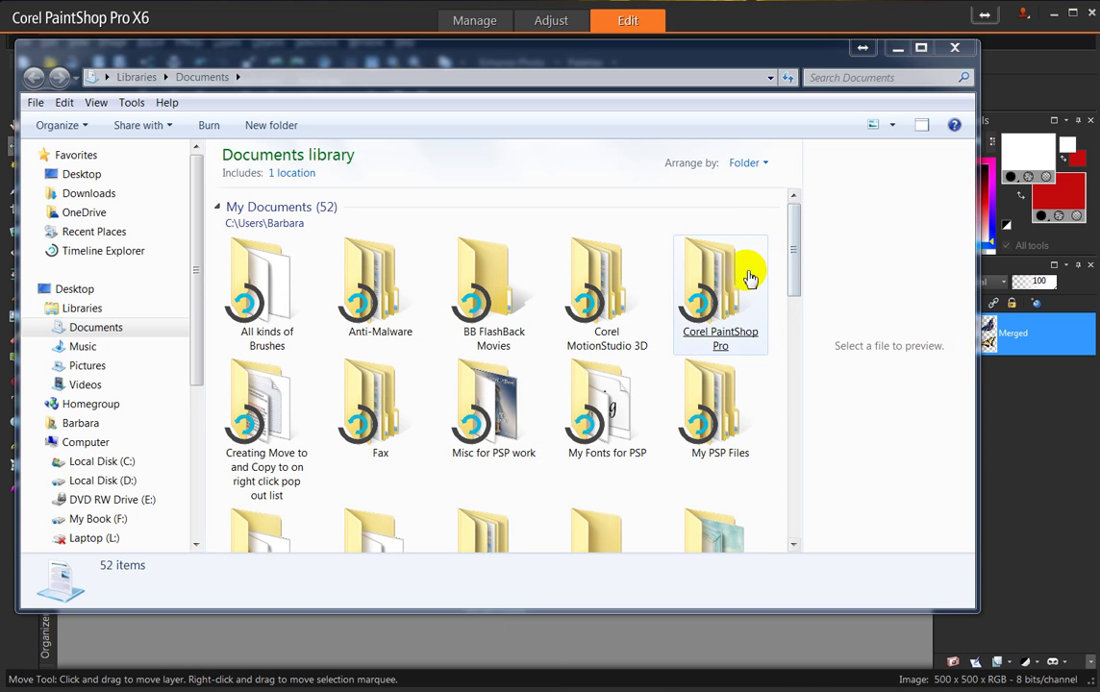
double_click(722, 286)
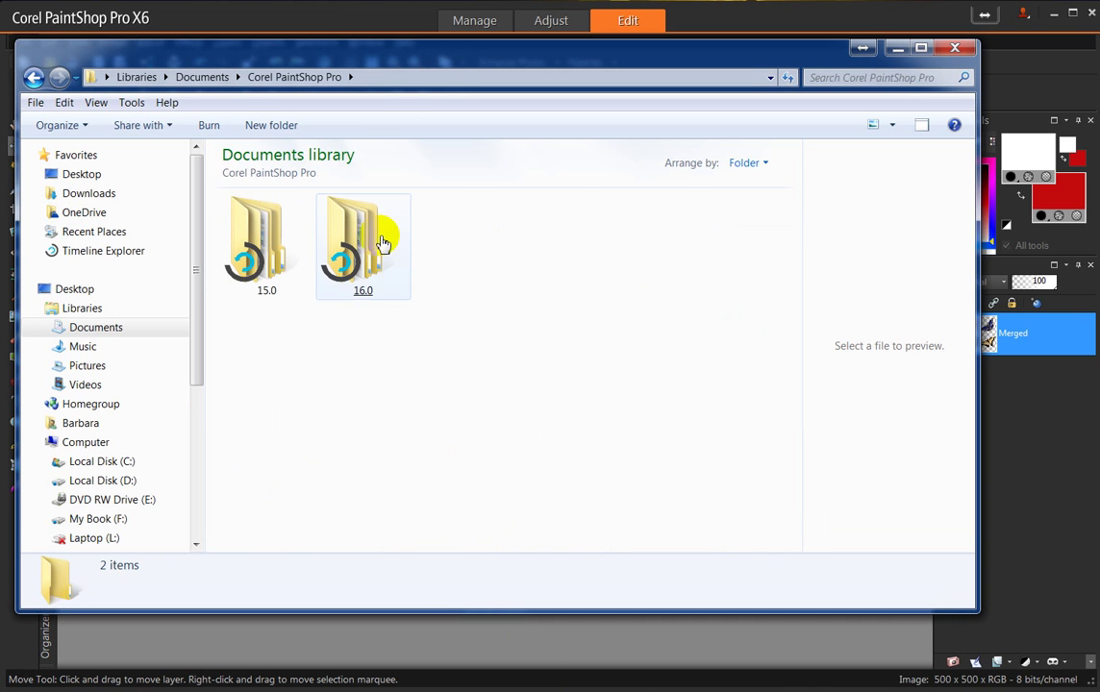
double_click(362, 279)
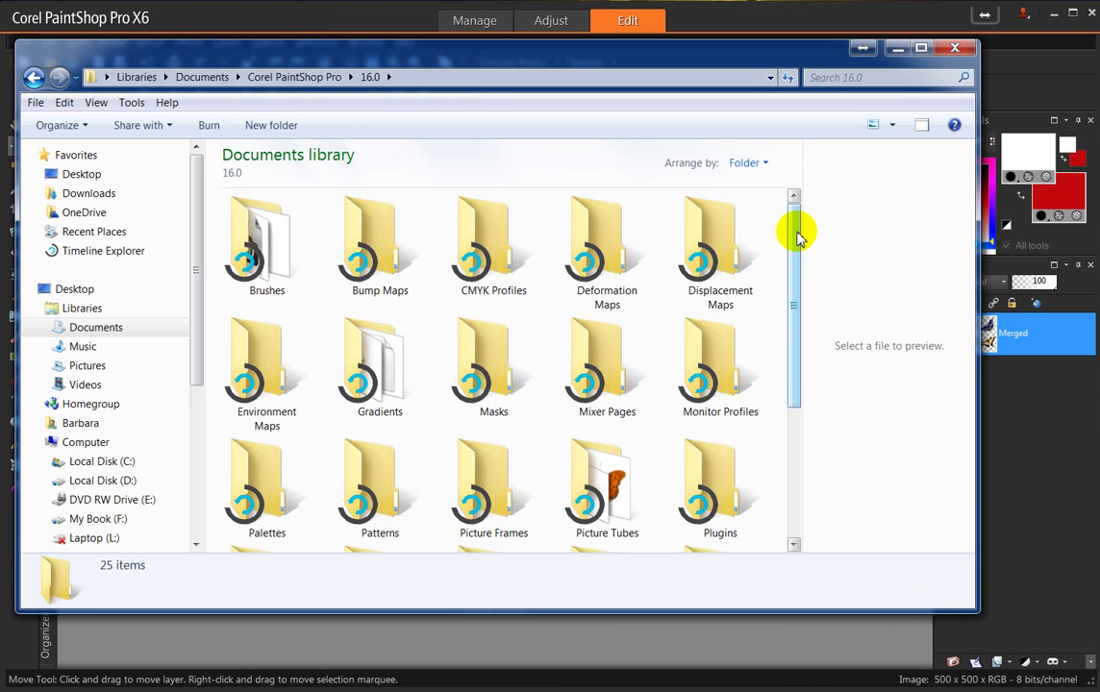
drag(795, 235, 808, 298)
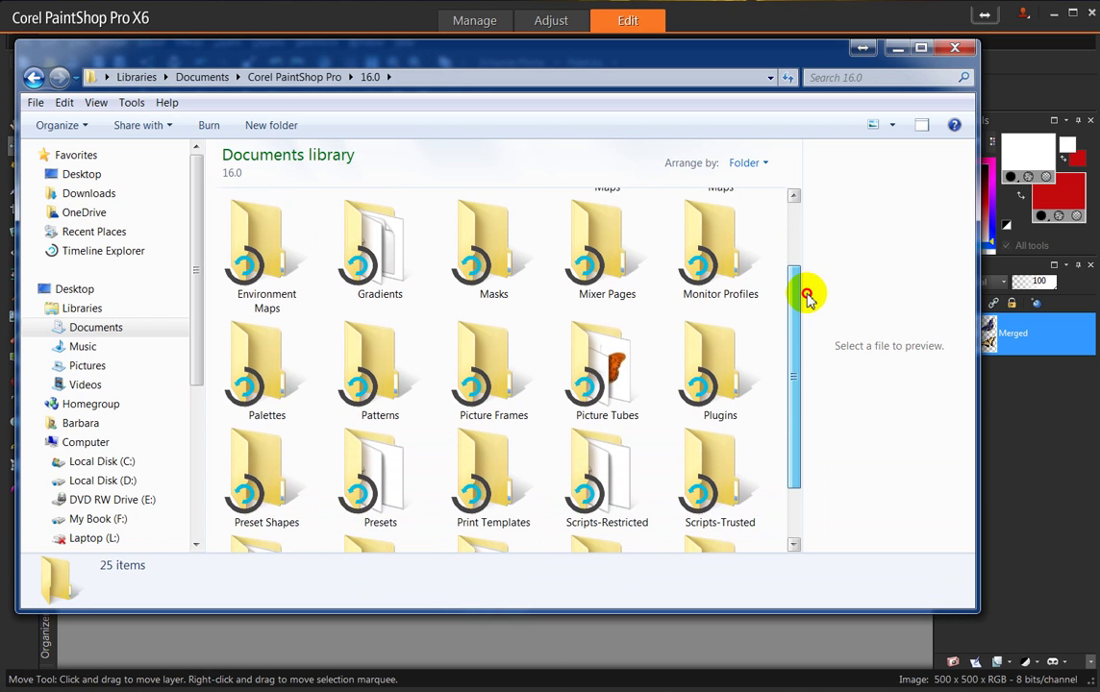
double_click(603, 371)
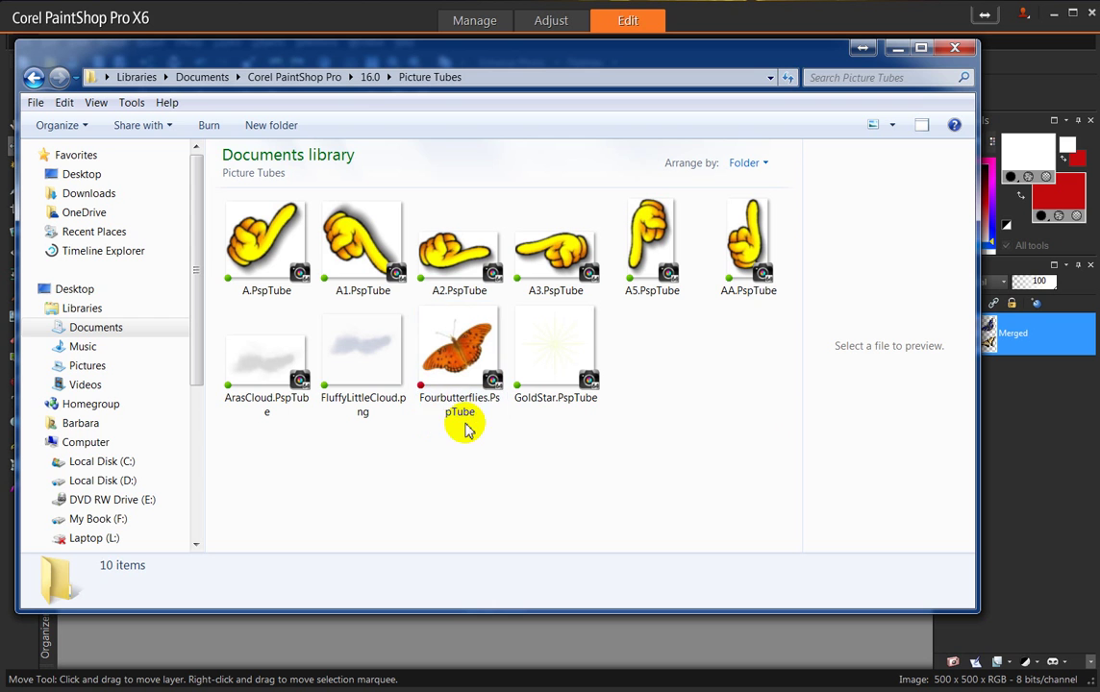
click(472, 388)
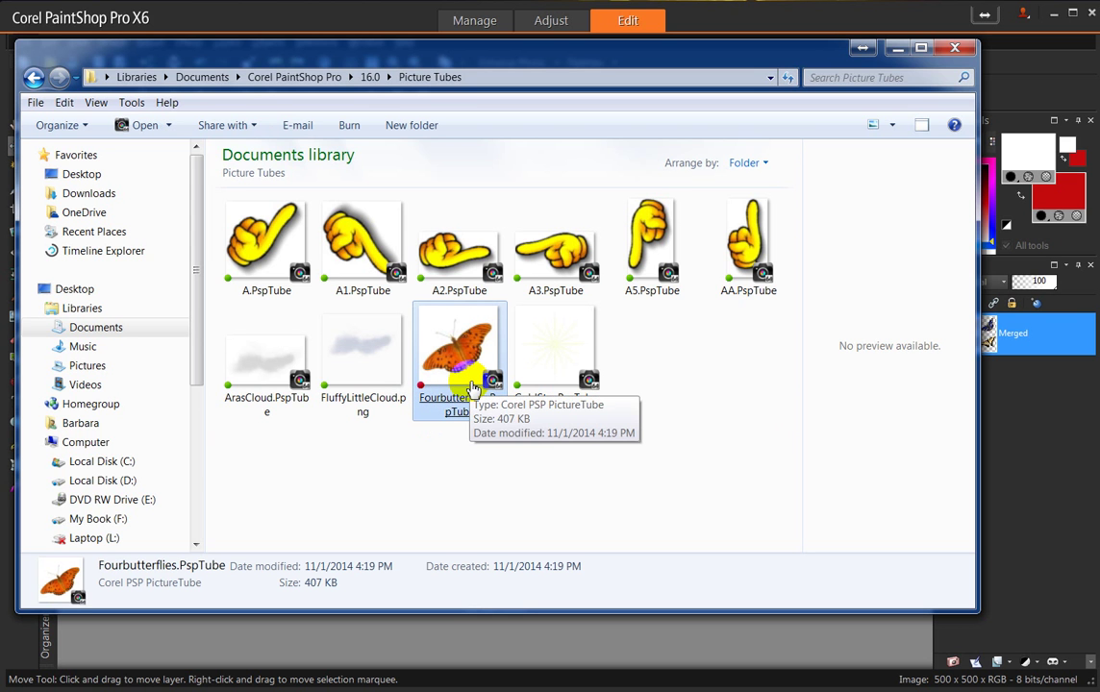
click(896, 48)
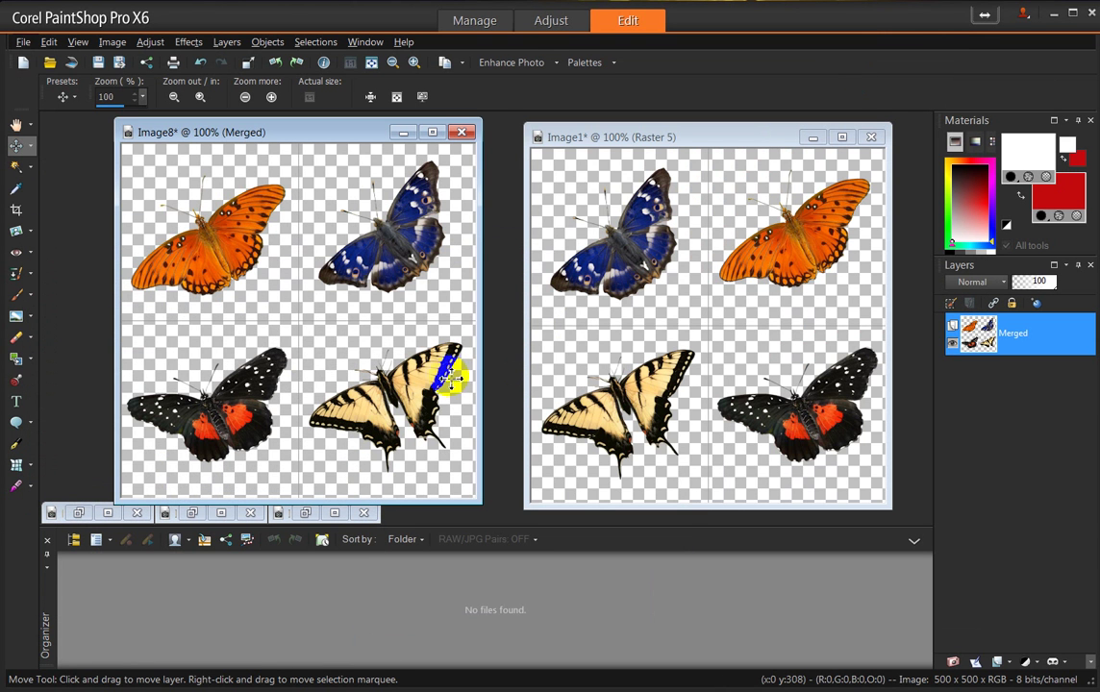
Step: Create a new 500 × 500 image, Image9, and move it aside to reveal Image8
click(23, 64)
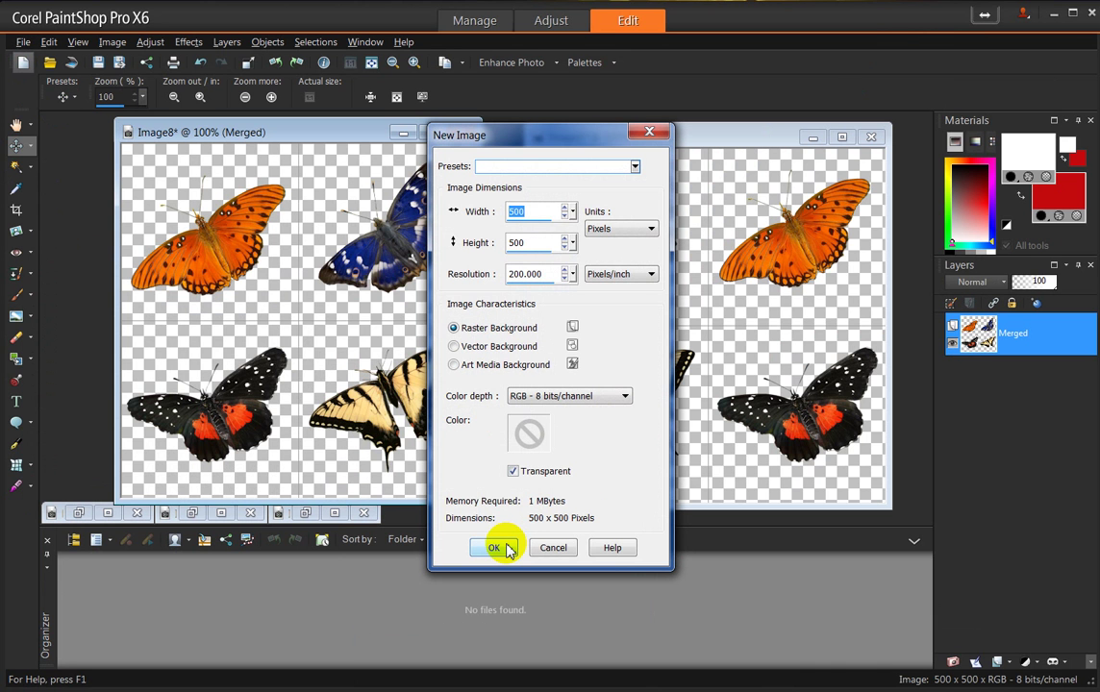
click(501, 548)
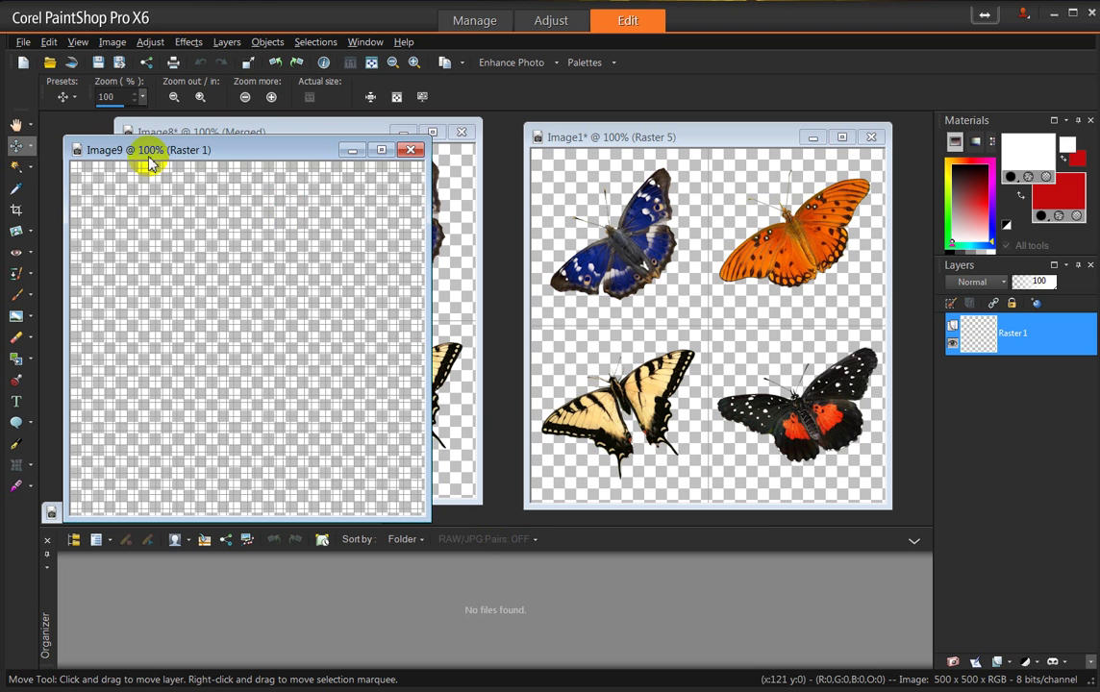
click(77, 42)
click(96, 198)
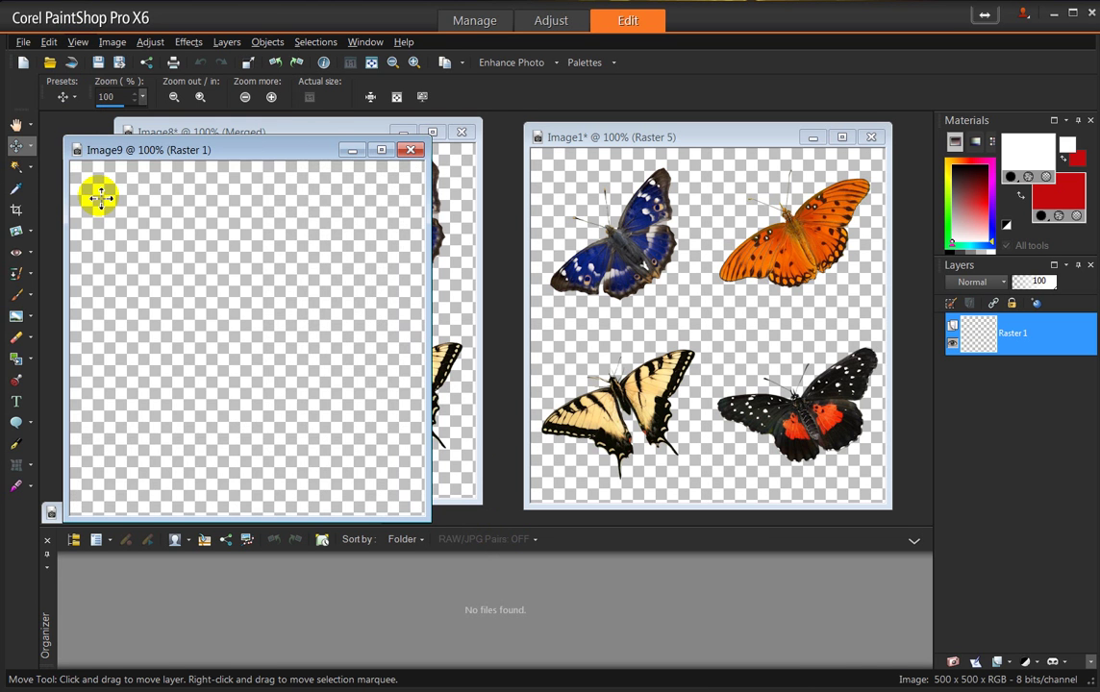
drag(261, 159, 445, 149)
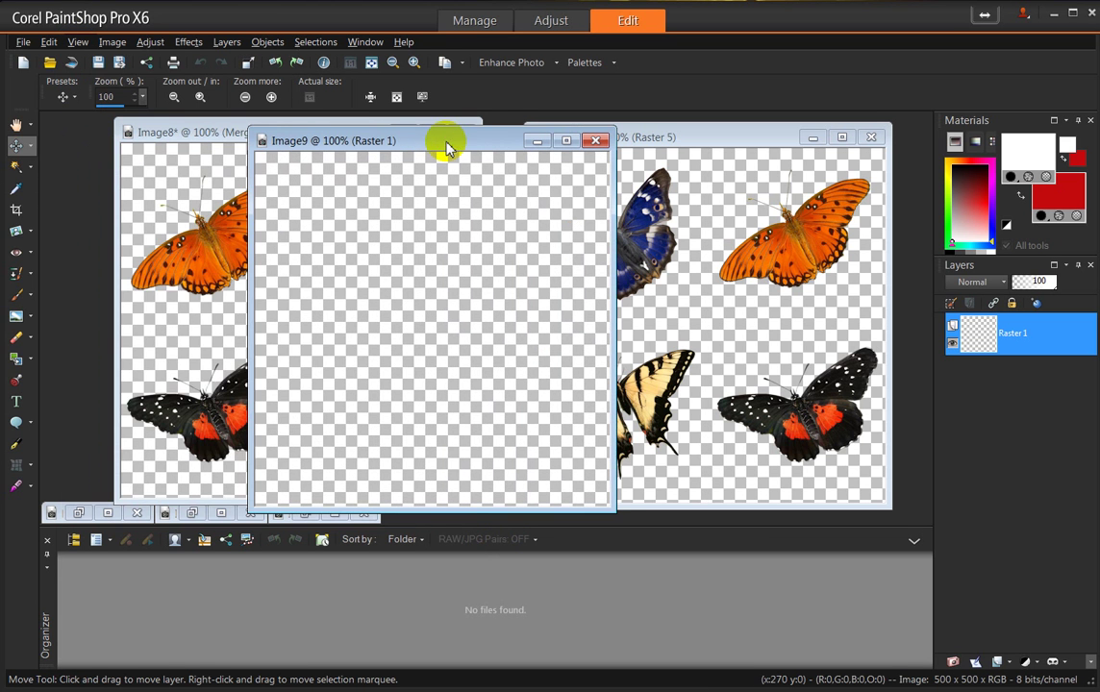
Step: Flood-fill Image9's canvas with white
click(30, 359)
click(60, 362)
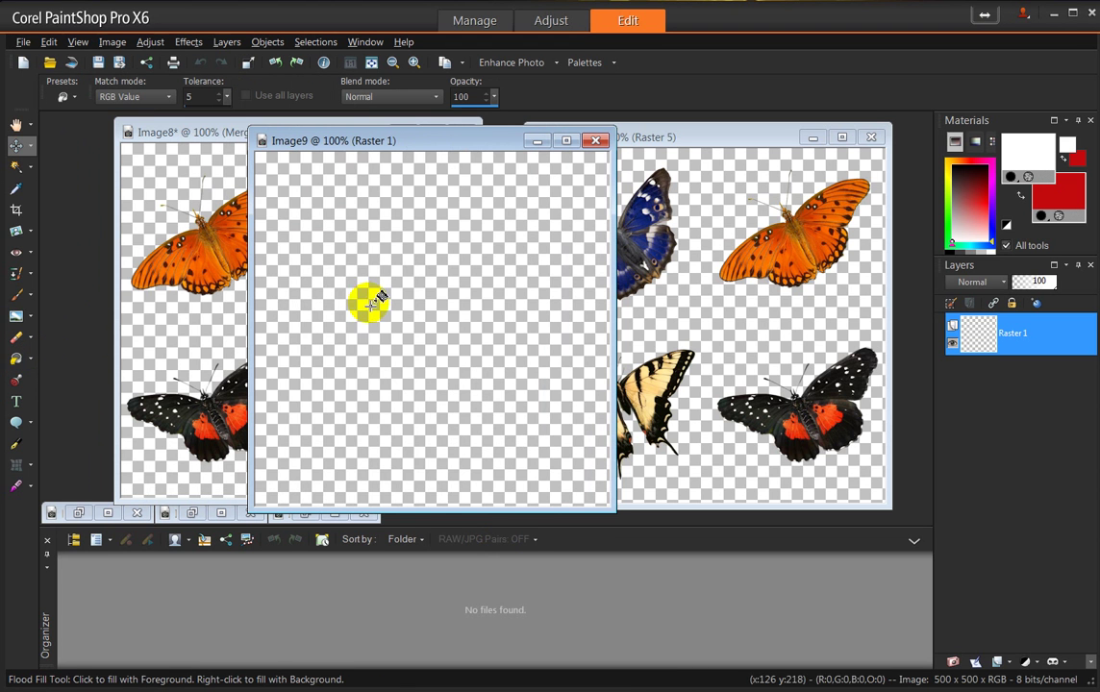
click(373, 296)
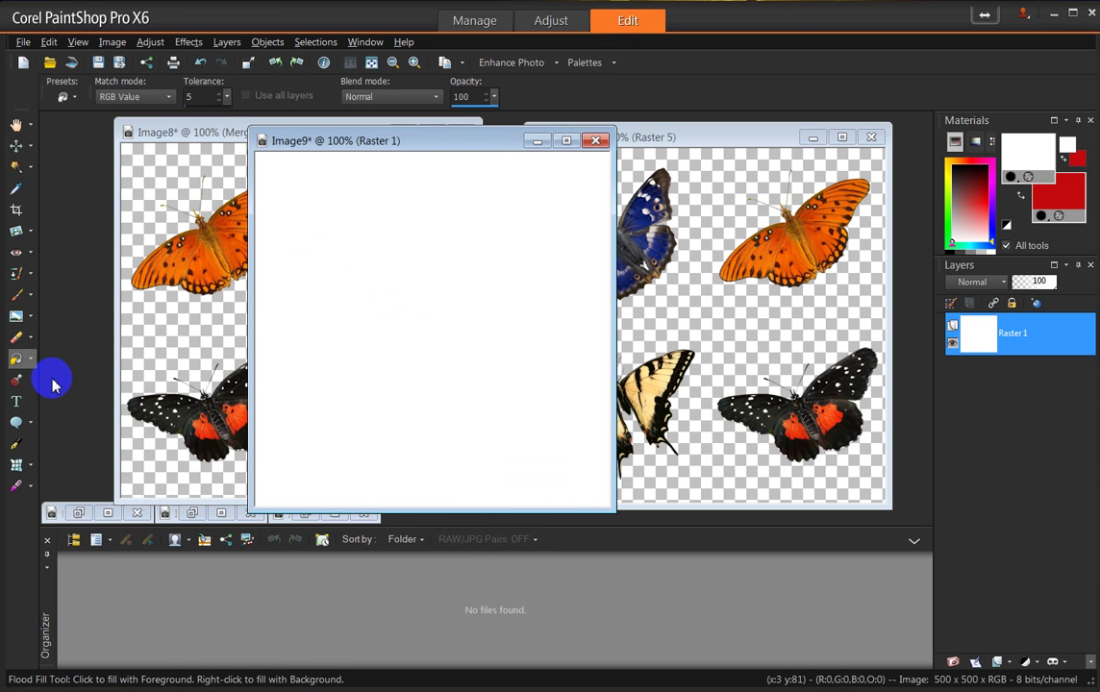
Step: Pick the Picture Tube tool and load the Fourbutterflies tube from the presets list
click(17, 381)
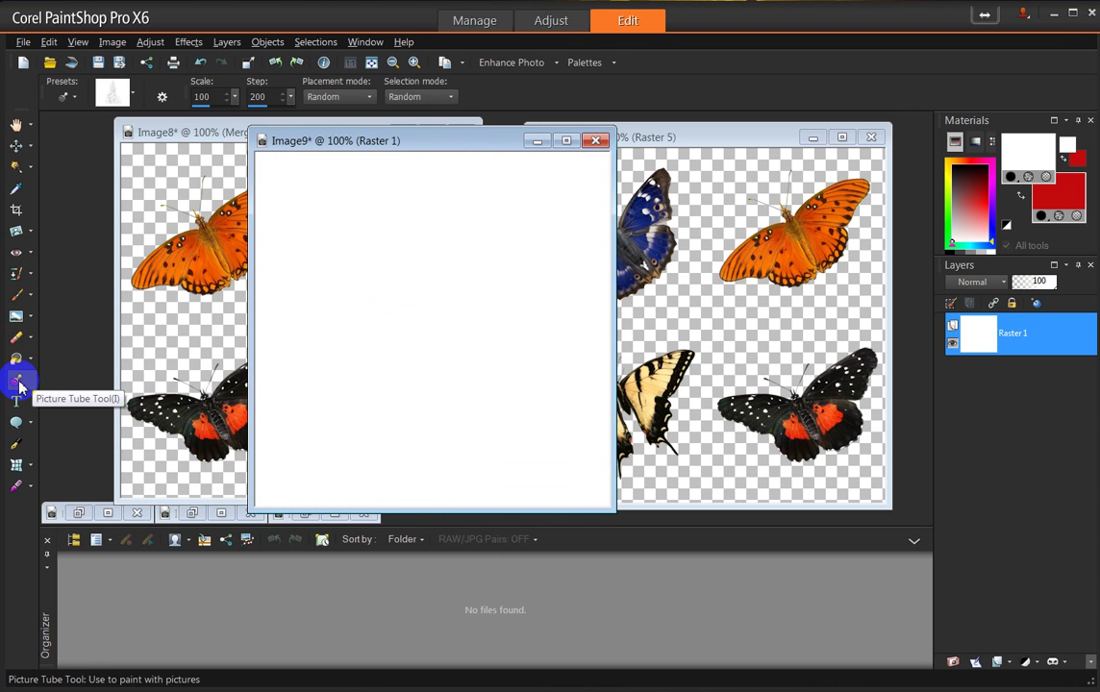
click(18, 384)
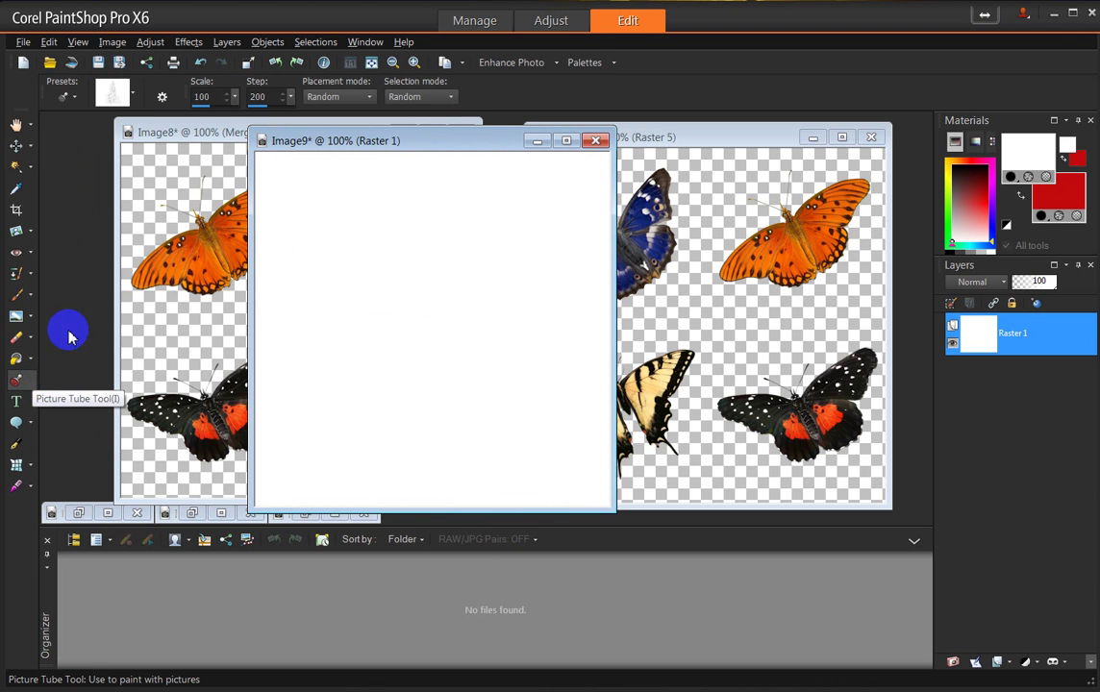
click(135, 97)
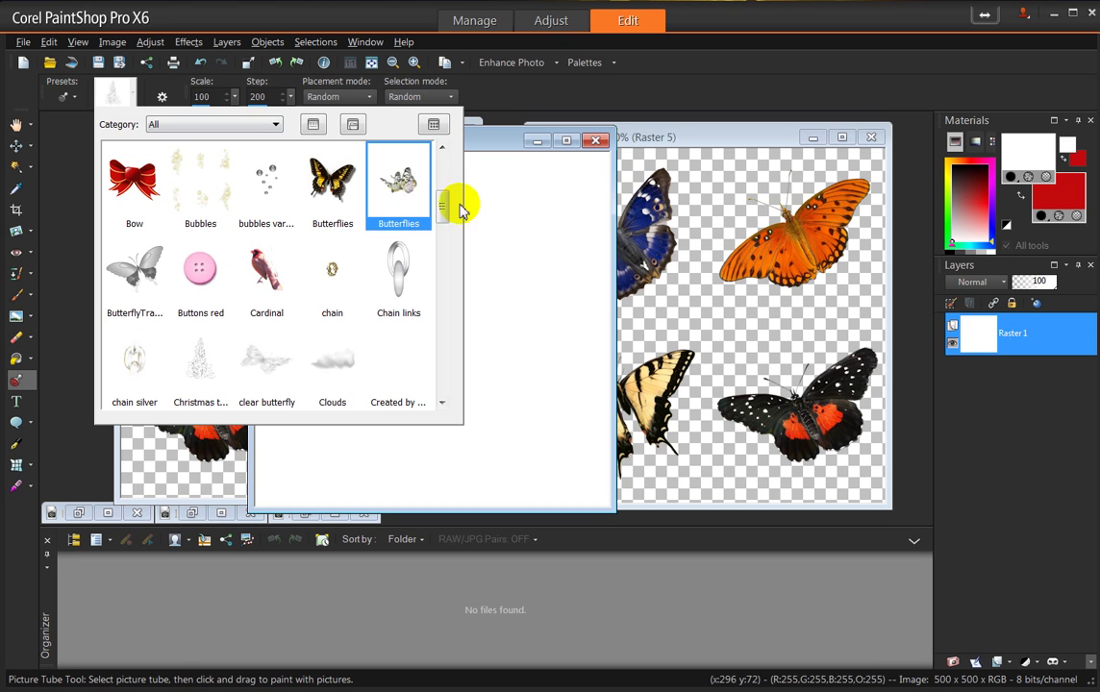
drag(442, 206, 445, 242)
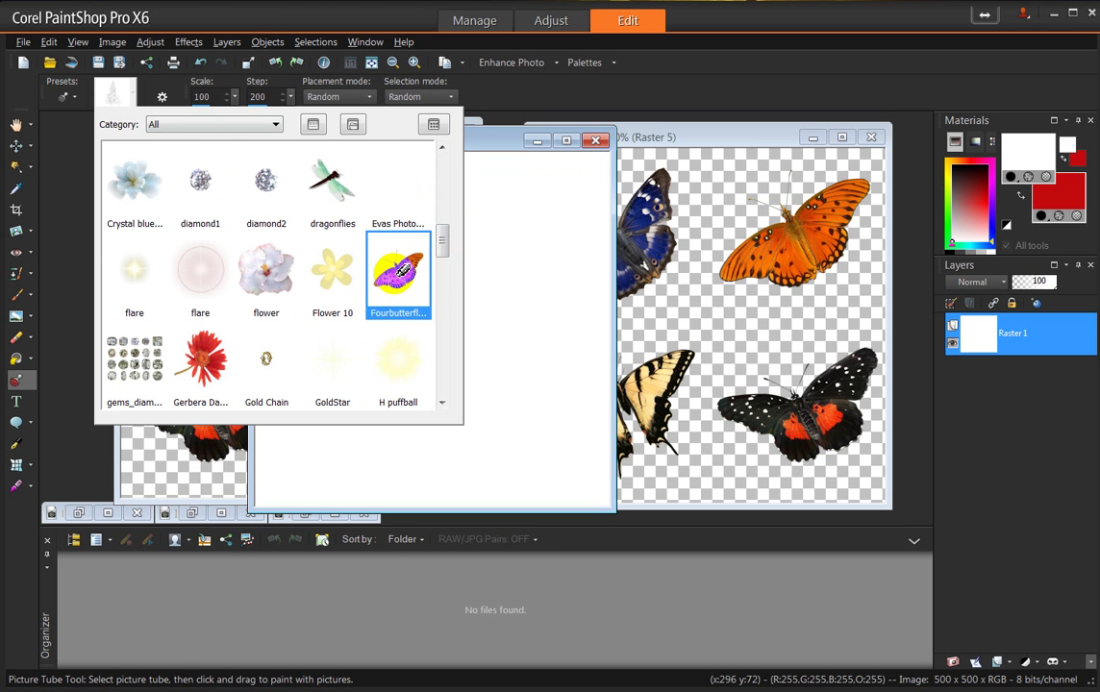
click(397, 278)
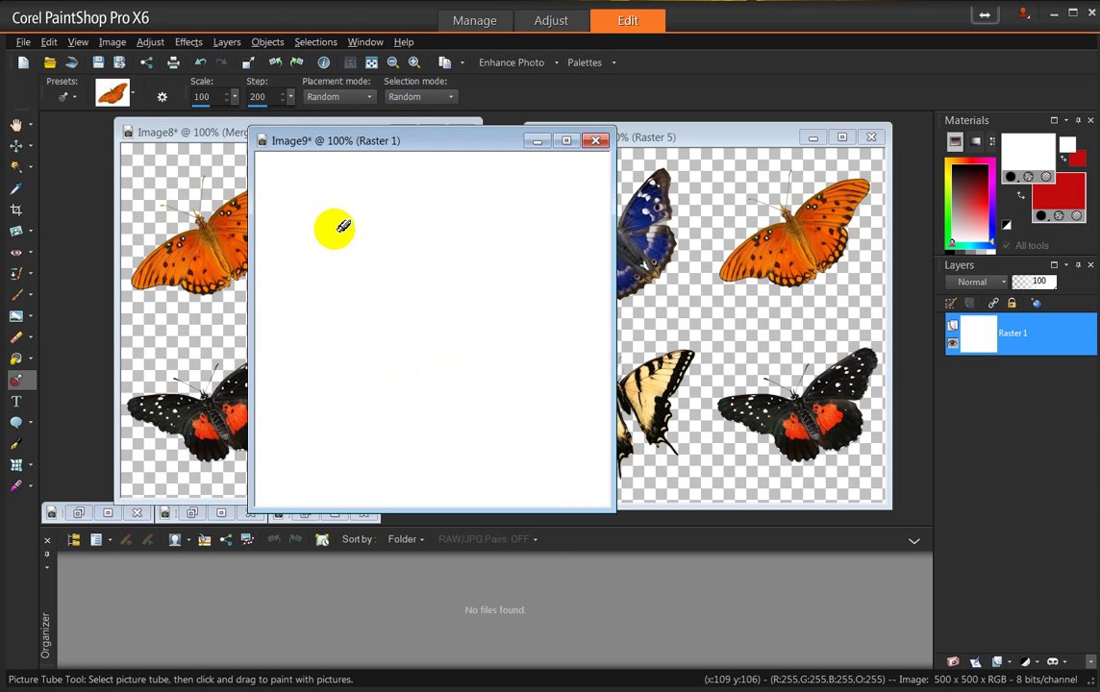
Step: Paint tube butterflies randomly across the white Image9, then close it without saving
mouse_move(357, 247)
mouse_down()
mouse_move(454, 242)
mouse_move(492, 281)
mouse_move(525, 295)
mouse_move(430, 319)
mouse_move(377, 312)
mouse_move(319, 278)
mouse_move(315, 385)
mouse_move(354, 383)
mouse_move(375, 346)
mouse_move(503, 385)
mouse_move(570, 452)
mouse_move(351, 447)
mouse_move(319, 343)
mouse_move(438, 342)
mouse_move(485, 386)
mouse_move(486, 414)
mouse_move(375, 455)
mouse_move(360, 368)
mouse_move(332, 327)
mouse_move(377, 354)
mouse_move(423, 322)
mouse_move(456, 325)
mouse_move(524, 202)
mouse_move(524, 213)
mouse_move(480, 185)
mouse_move(461, 259)
mouse_move(364, 246)
mouse_up()
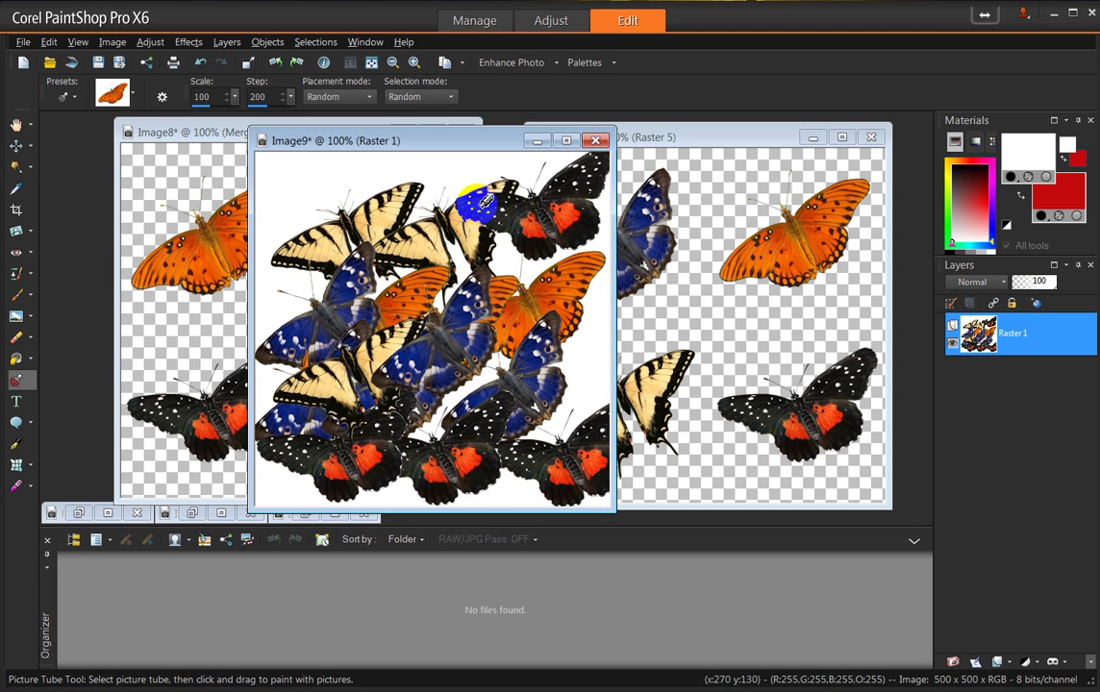
click(596, 141)
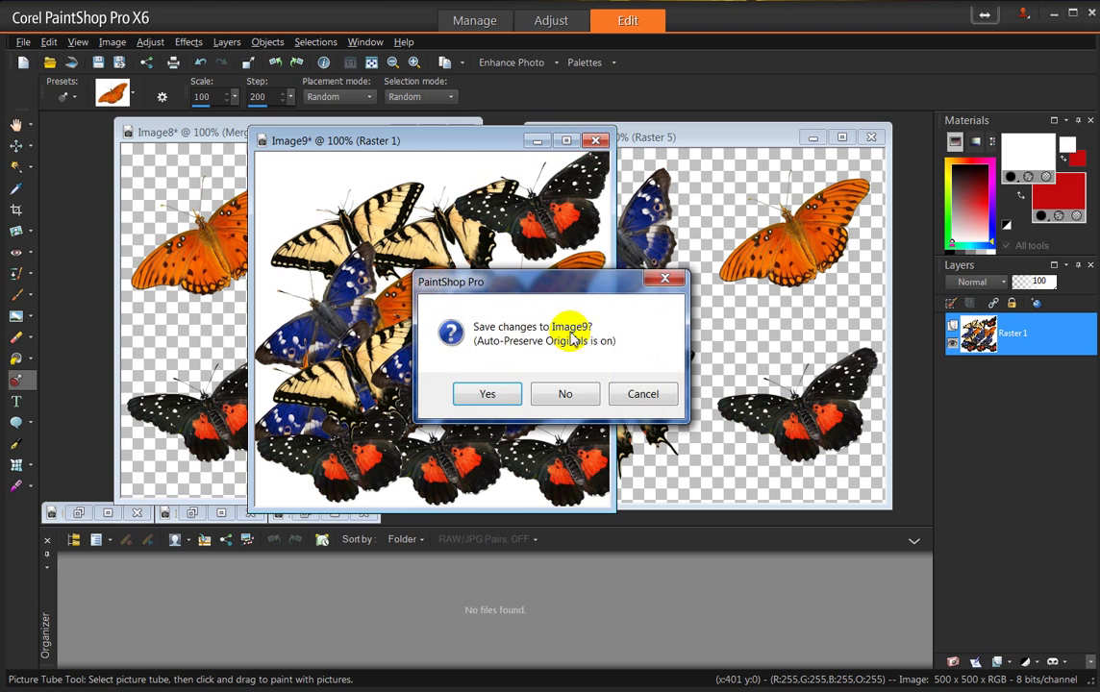
click(580, 392)
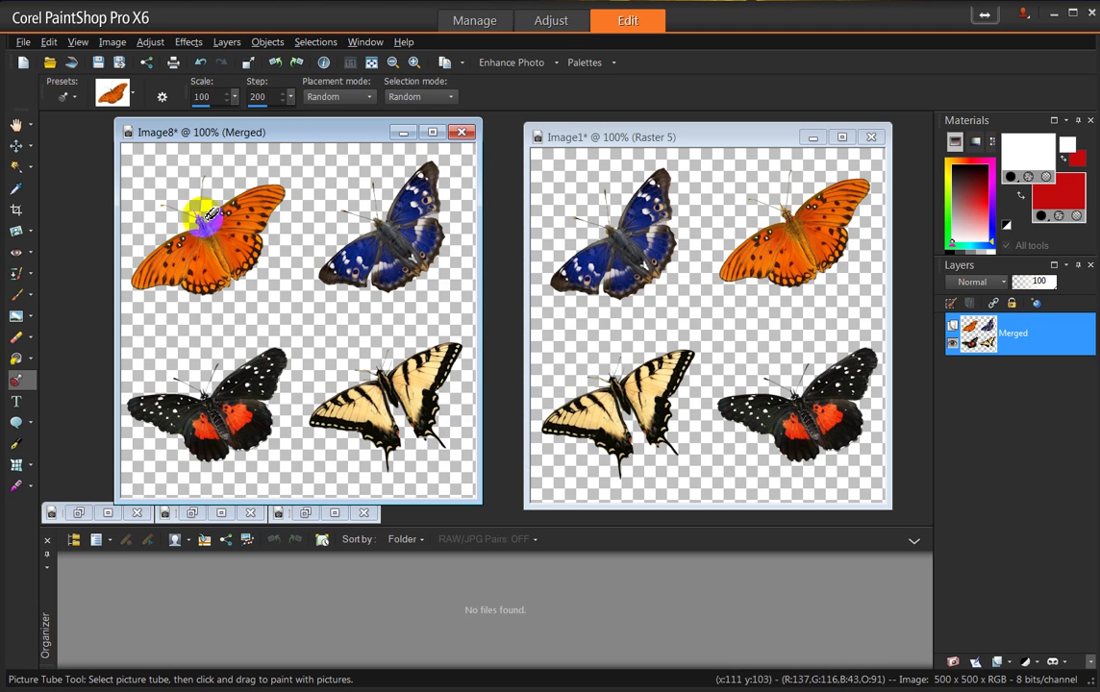
Step: Draw a rectangular selection around Image8's top-left orange butterfly, including its wingtip
drag(373, 373, 406, 382)
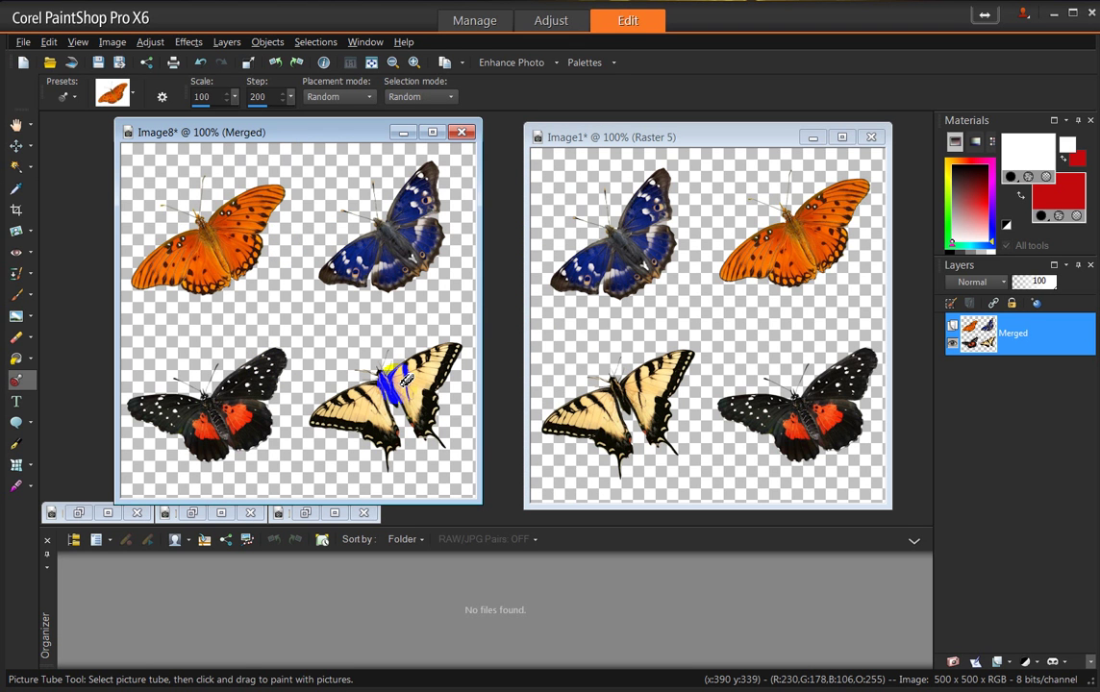
click(216, 235)
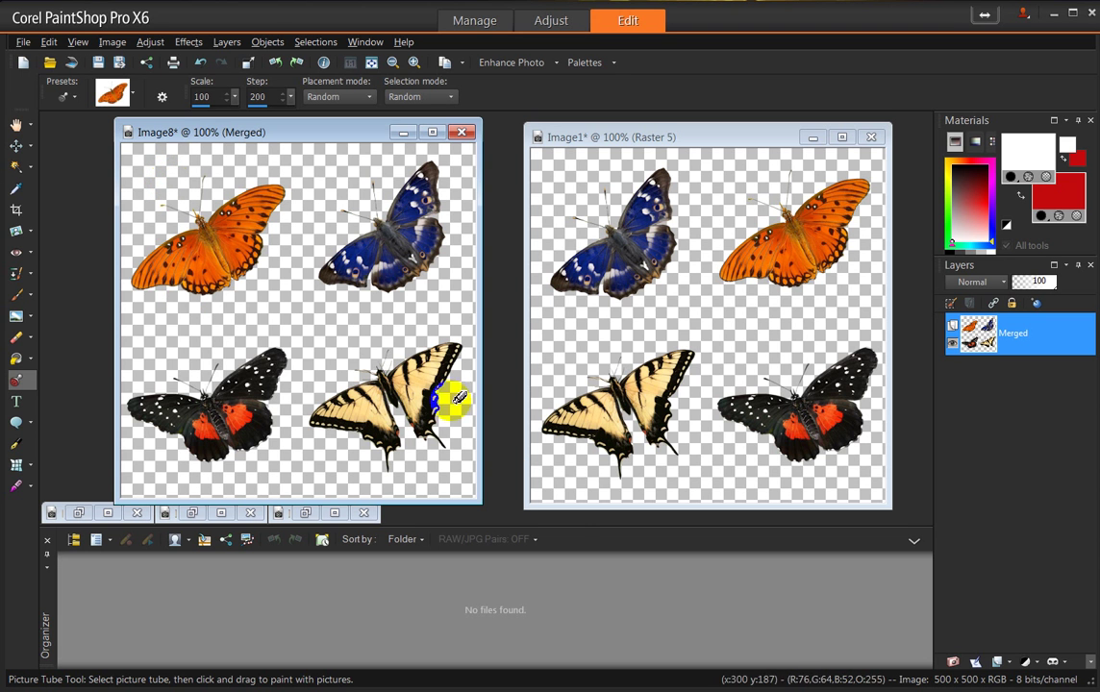
click(28, 171)
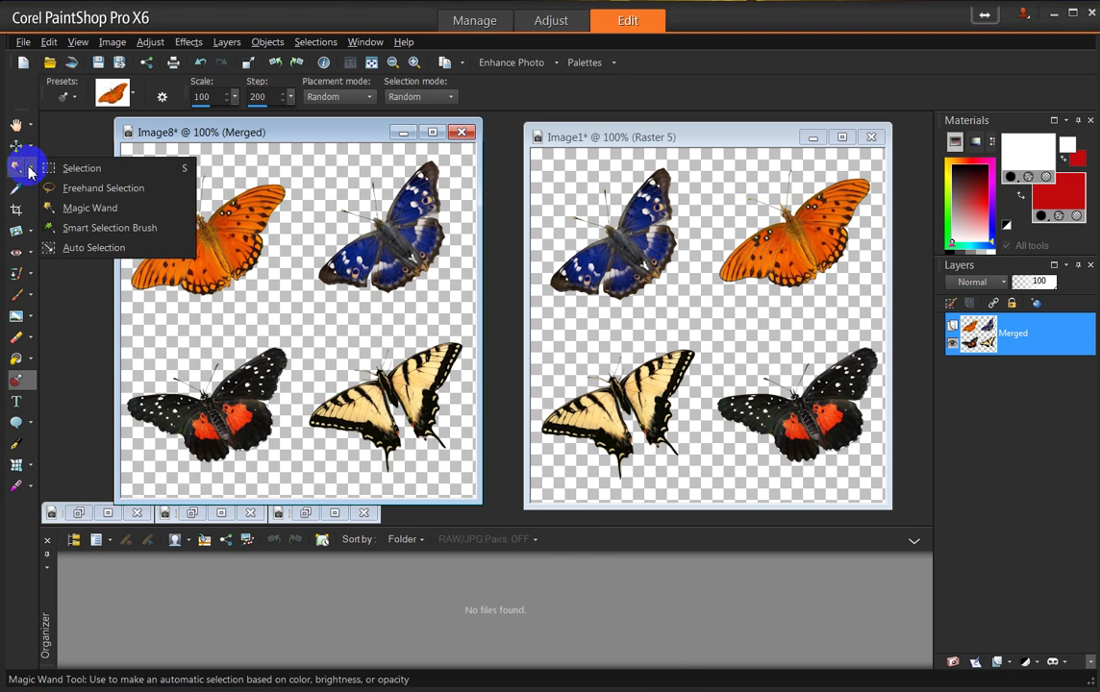
click(44, 165)
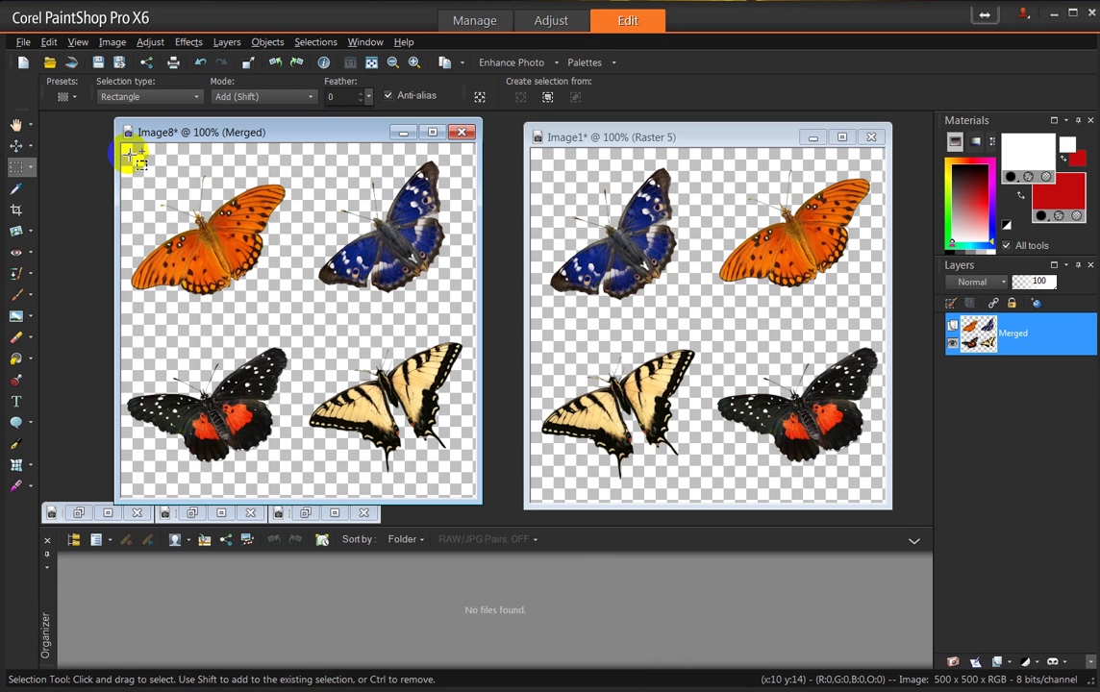
drag(127, 152, 276, 301)
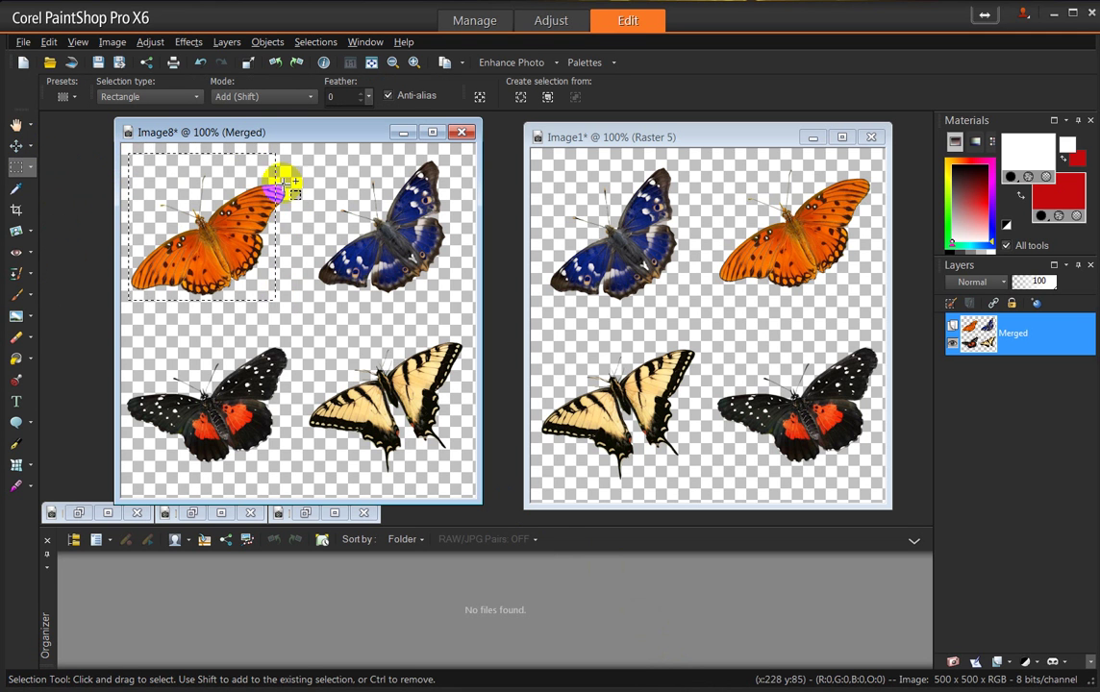
drag(129, 150, 289, 299)
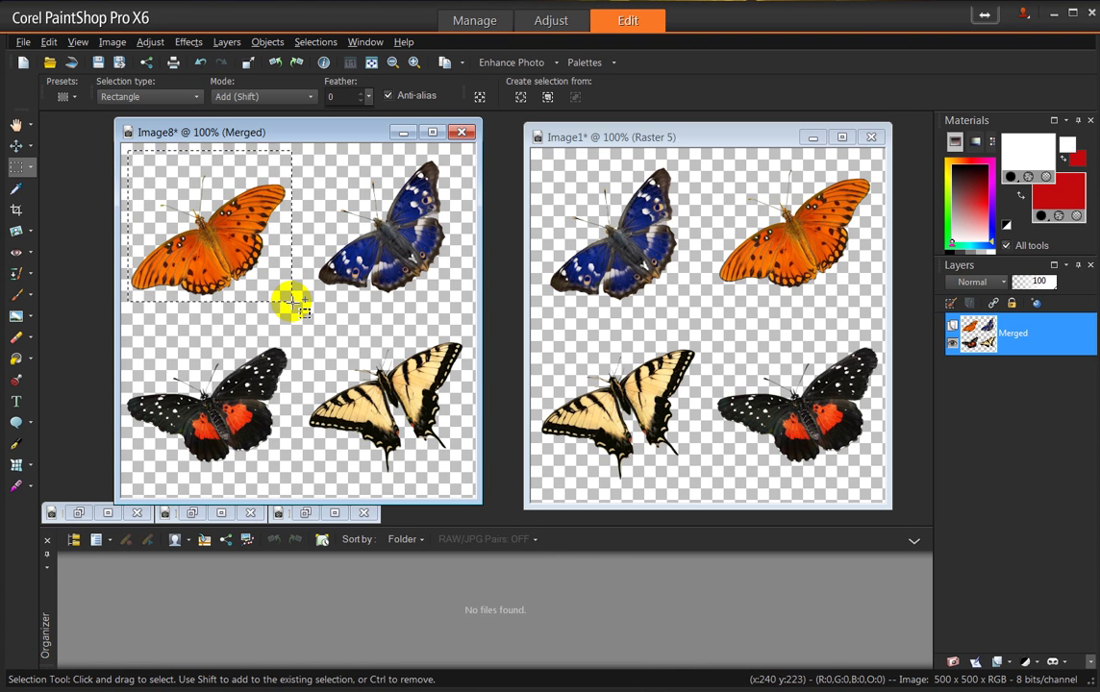
Step: Copy the selected orange butterfly and paste it as the new image Image10
right_click(261, 138)
click(291, 160)
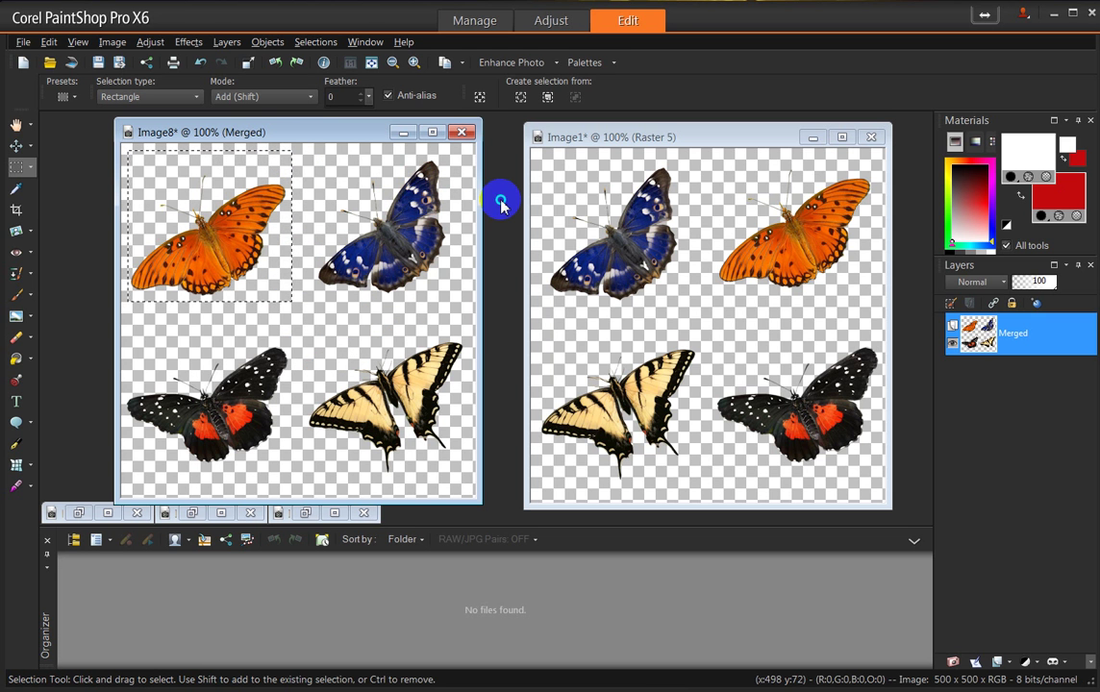
right_click(501, 204)
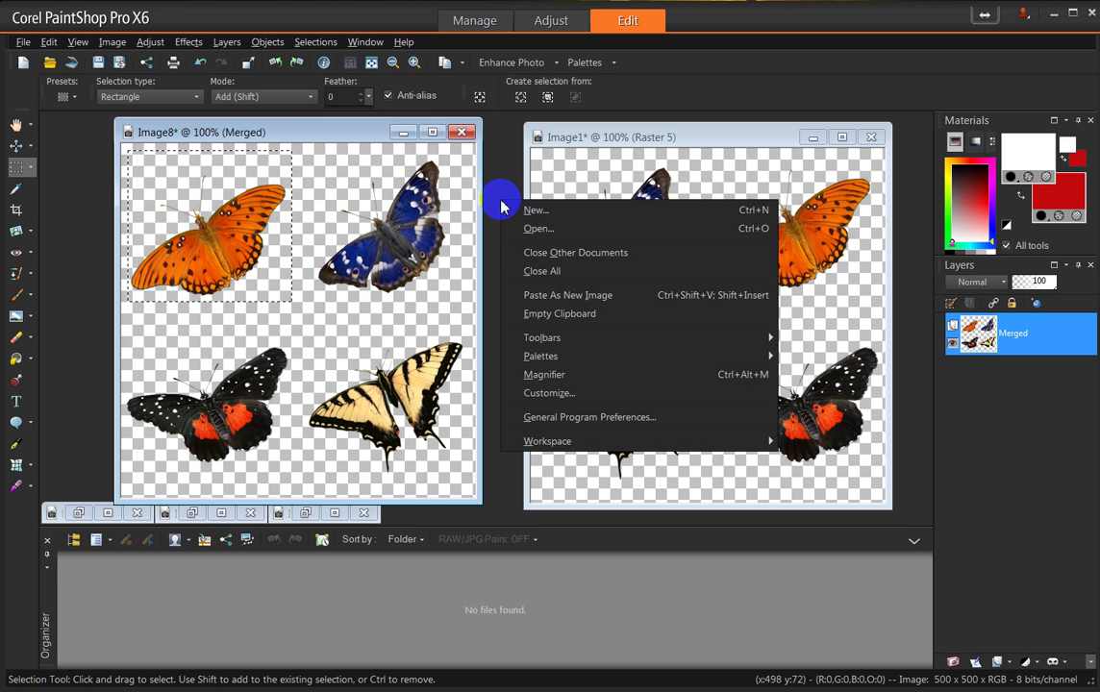
click(539, 297)
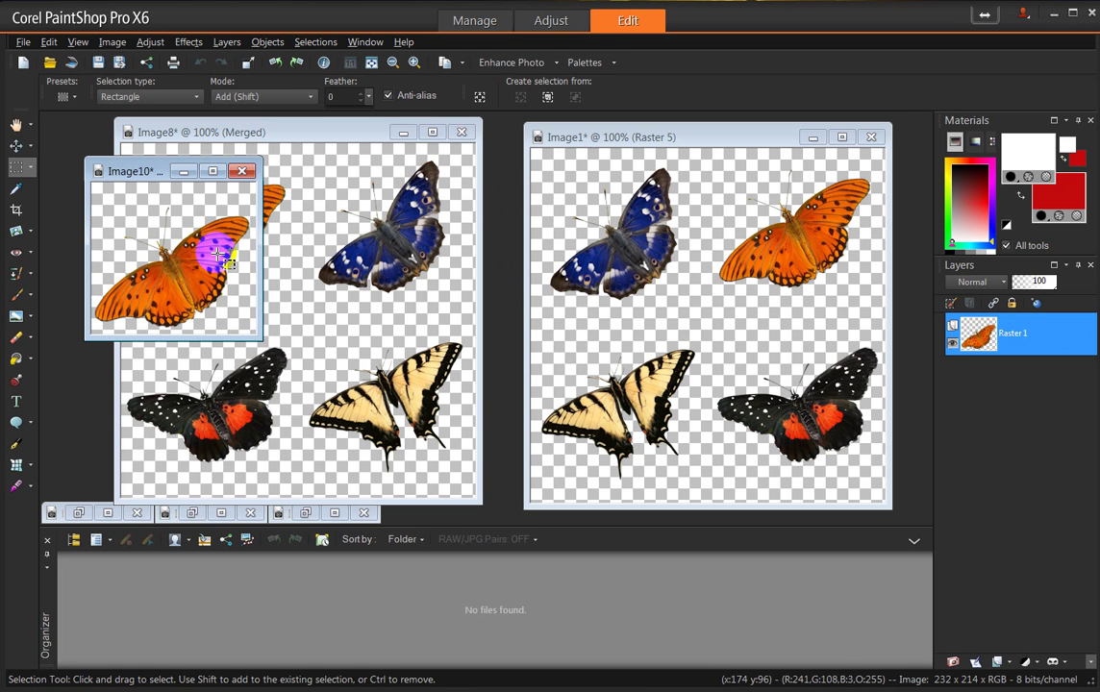
Step: Minimize Image10 and clear the selection in Image8
click(184, 171)
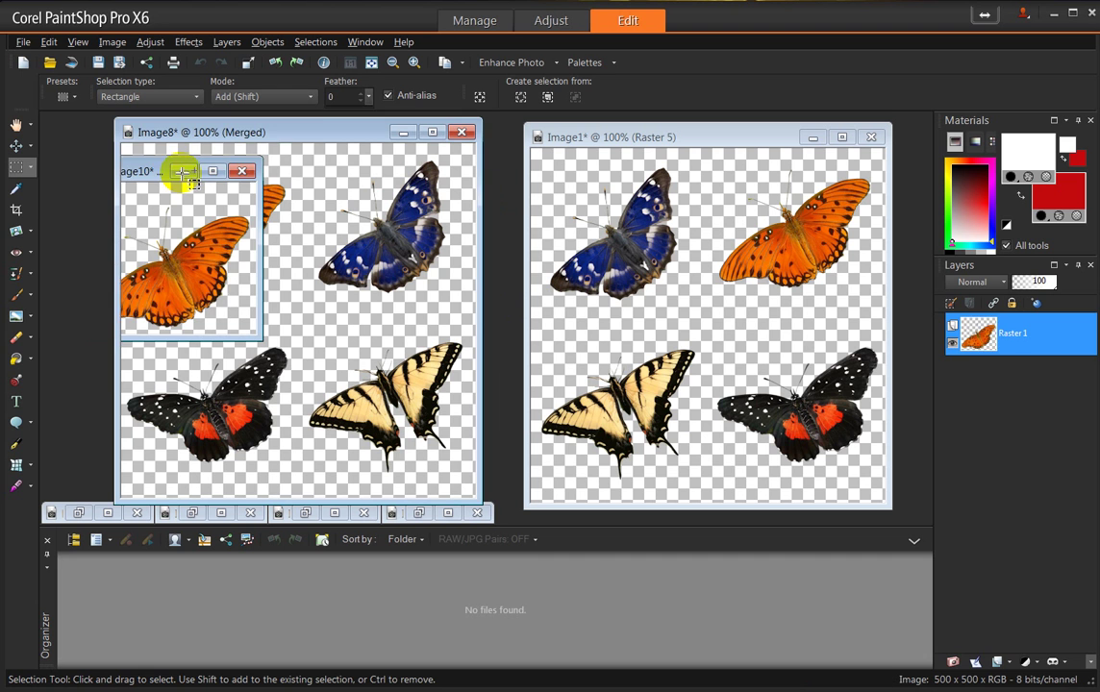
key(ctrl+z)
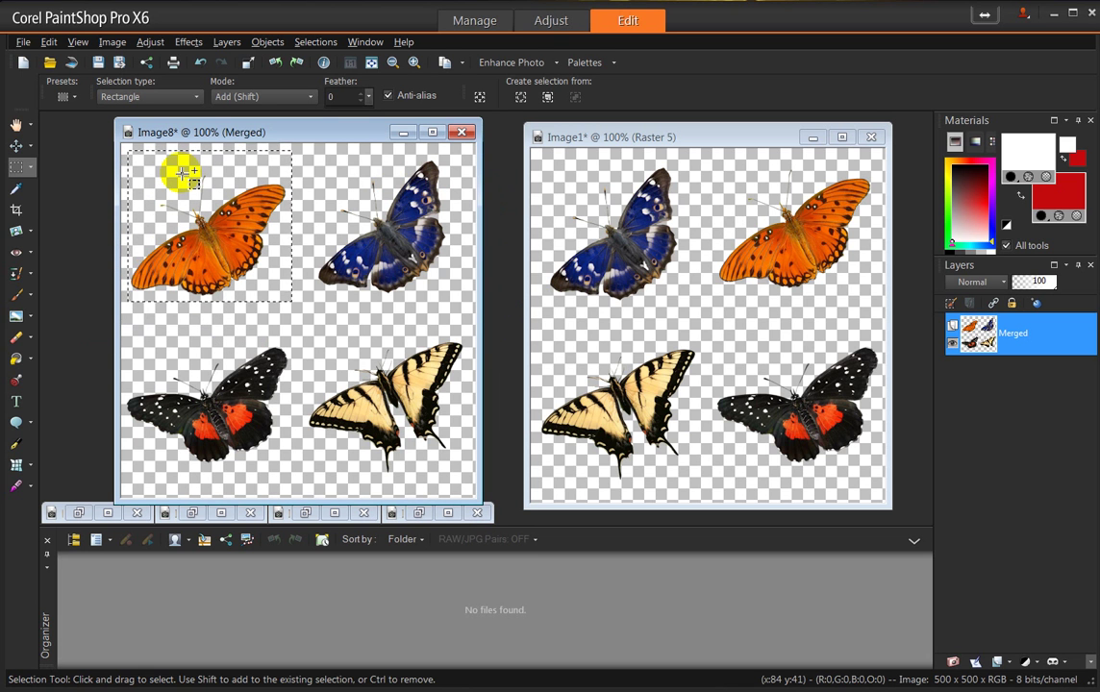
key(ctrl+d)
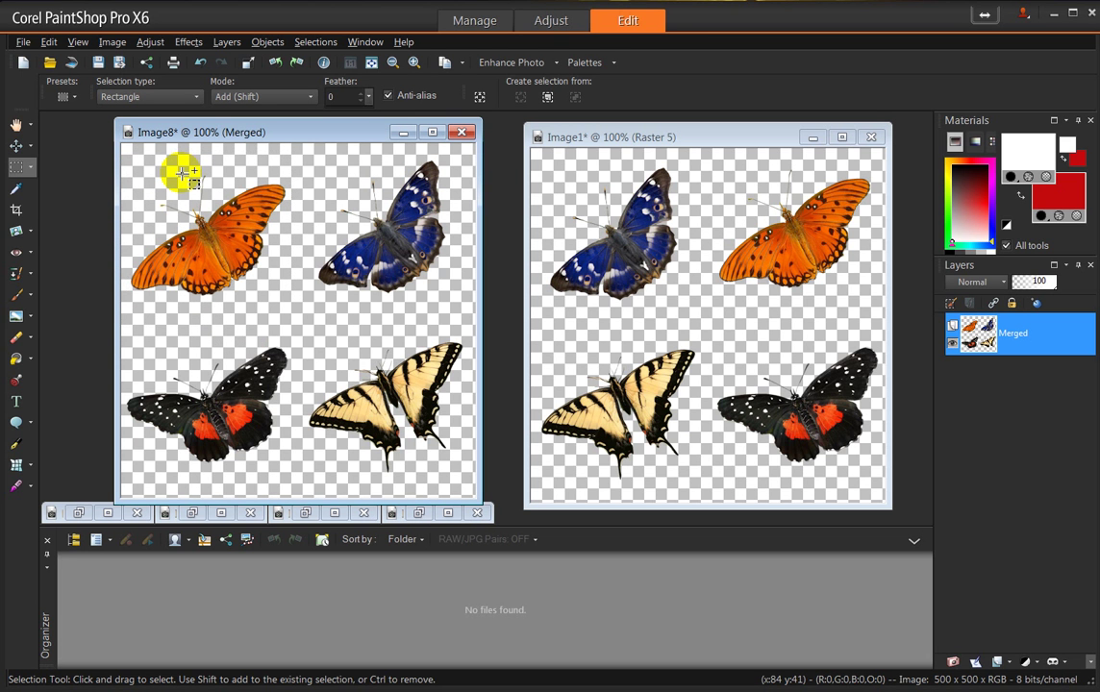